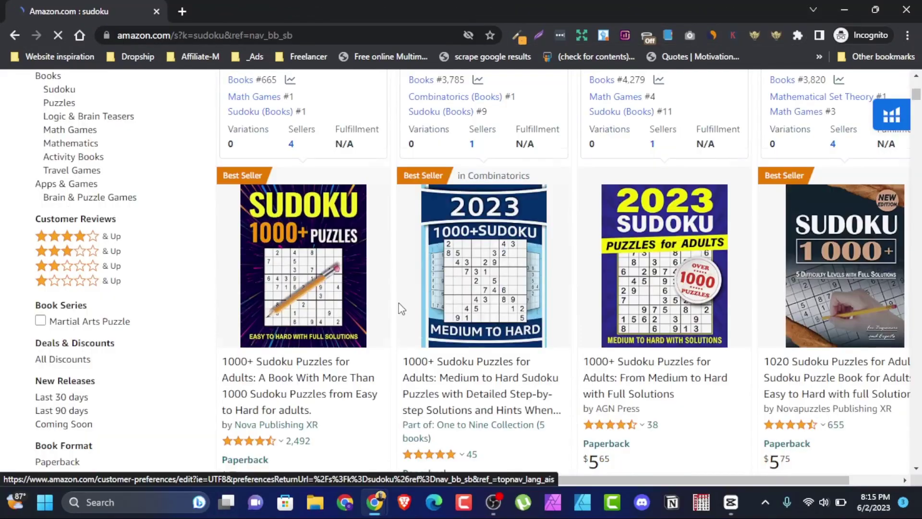
Step: Browse the Amazon search results for sudoku, checking the covers, sales ranks, ratings and prices of the listed books
{"action": "scroll", "coordinate": [399, 305], "scroll_direction": "down", "scroll_amount": 8}
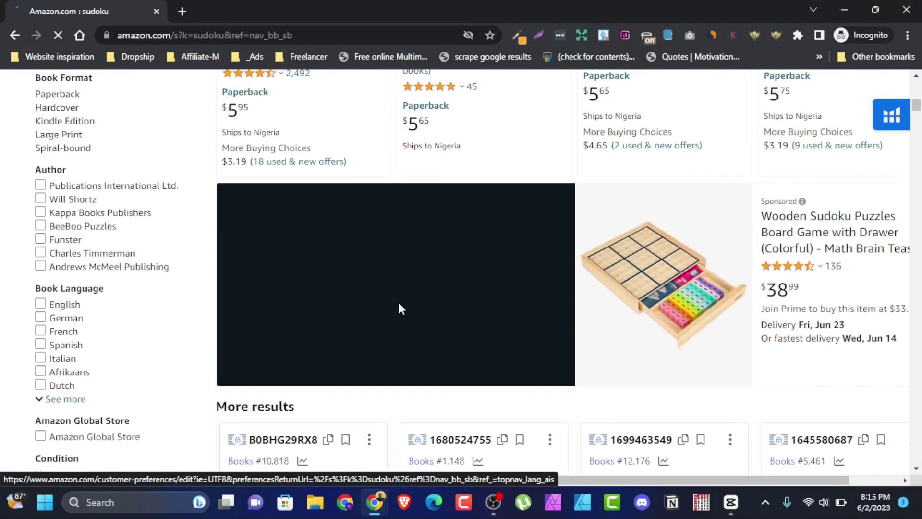
{"action": "scroll", "coordinate": [399, 305], "scroll_direction": "down", "scroll_amount": 10}
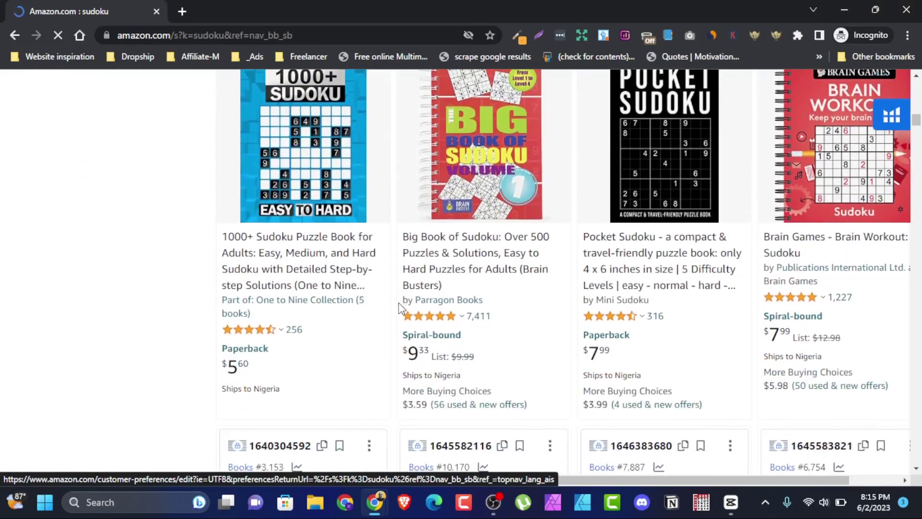
{"action": "scroll", "coordinate": [399, 307], "scroll_direction": "down", "scroll_amount": 8}
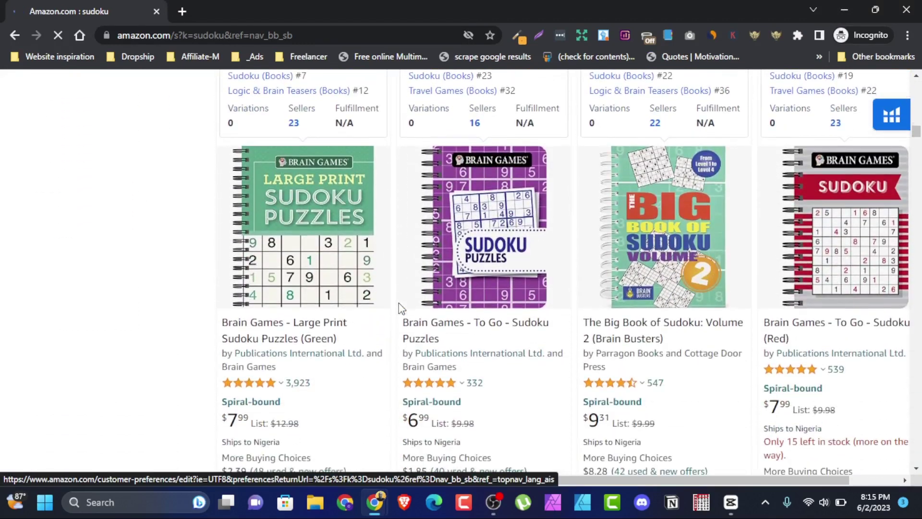
{"action": "scroll", "coordinate": [402, 307], "scroll_direction": "down", "scroll_amount": 8}
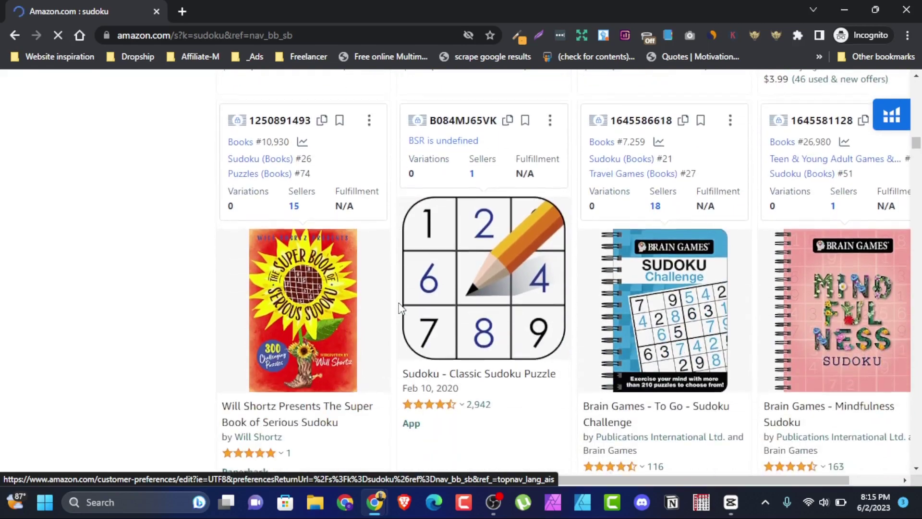
{"action": "scroll", "coordinate": [400, 308], "scroll_direction": "down", "scroll_amount": 7}
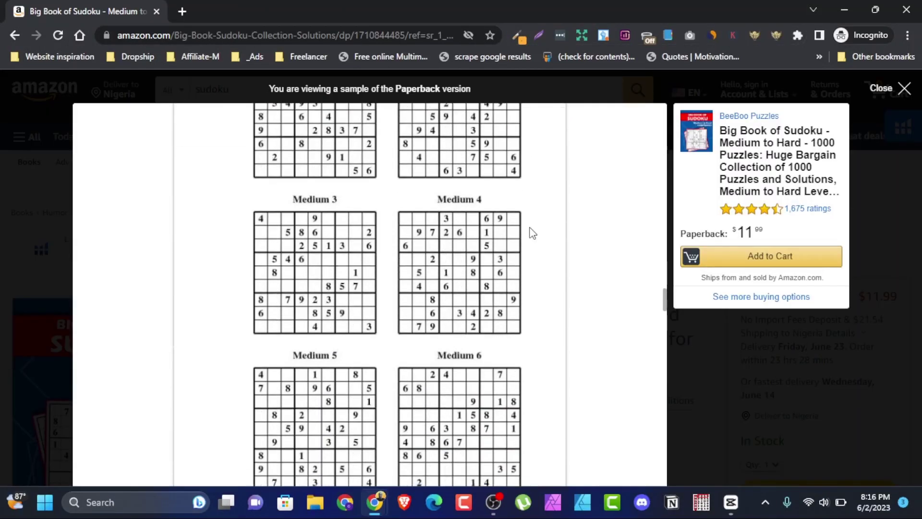
Step: Look through the medium puzzle pages in the paperback sample of the Big Book of Sudoku
{"action": "scroll", "coordinate": [529, 230], "scroll_direction": "down", "scroll_amount": 6}
{"action": "scroll", "coordinate": [533, 231], "scroll_direction": "down", "scroll_amount": 10}
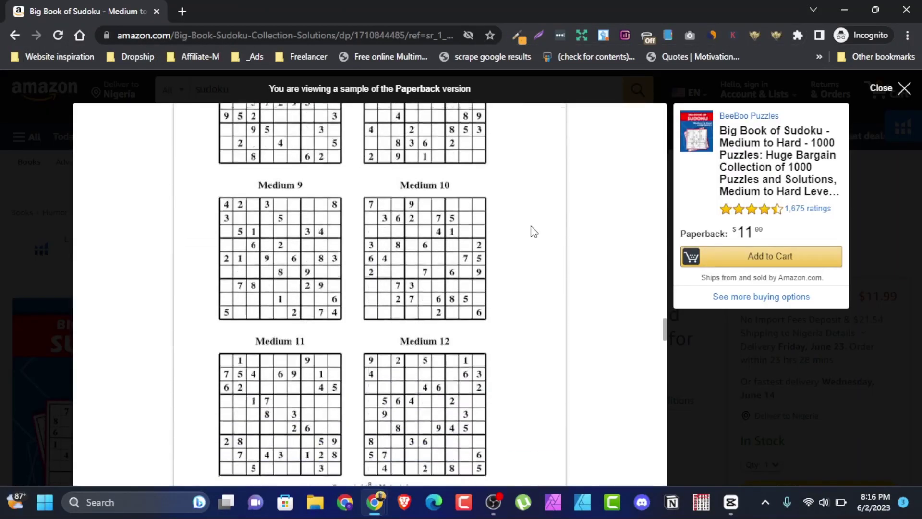
{"action": "scroll", "coordinate": [536, 228], "scroll_direction": "down", "scroll_amount": 5}
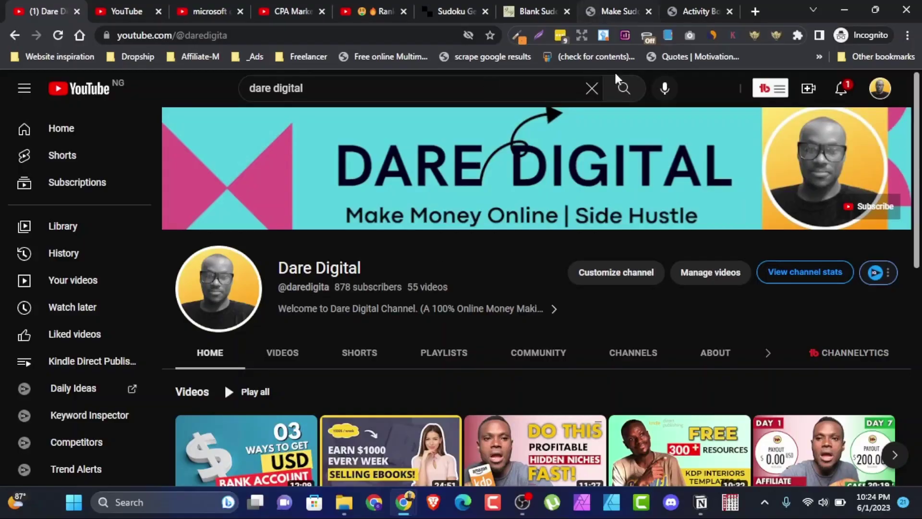
Step: Switch to the Activity Book Mastery site and review its available tools, including the Trivia and Paper Games categories
{"action": "left_click", "coordinate": [687, 12]}
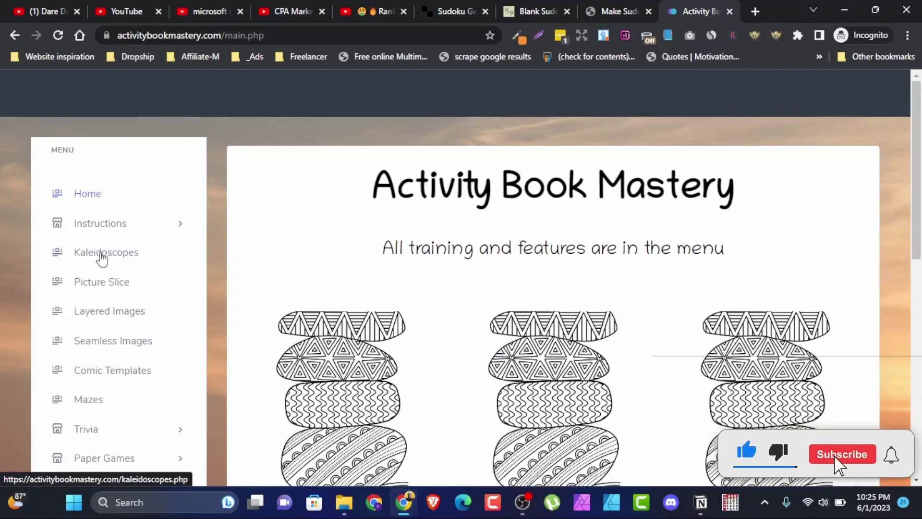
{"action": "scroll", "coordinate": [130, 283], "scroll_direction": "down", "scroll_amount": 1}
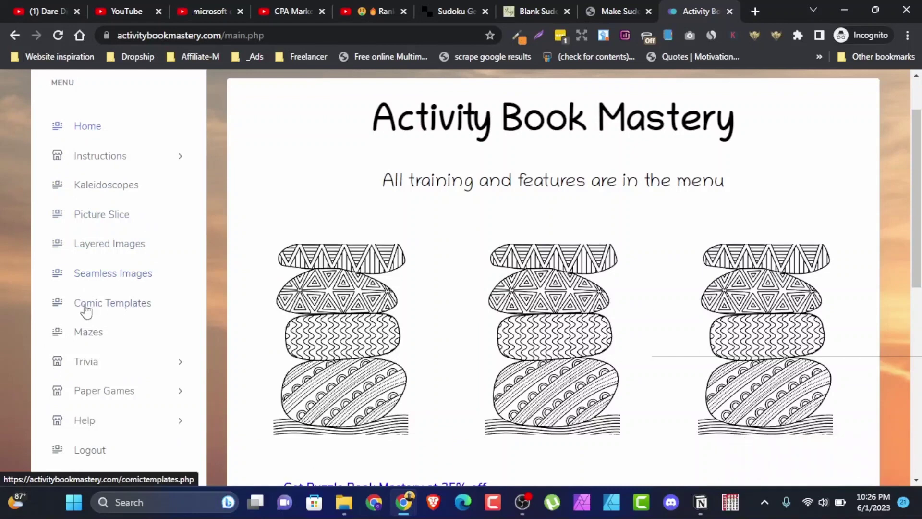
{"action": "scroll", "coordinate": [159, 302], "scroll_direction": "down", "scroll_amount": 1}
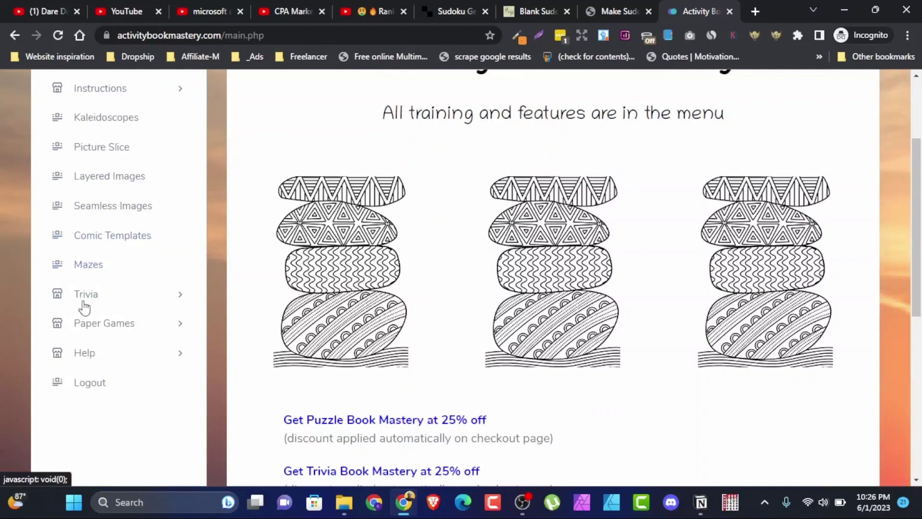
{"action": "left_click", "coordinate": [92, 300]}
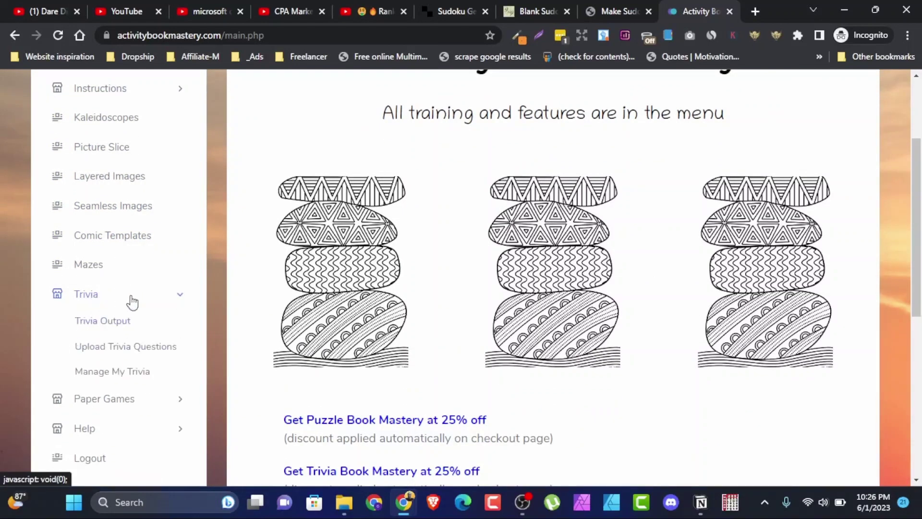
{"action": "left_click", "coordinate": [132, 298]}
{"action": "left_click", "coordinate": [147, 326]}
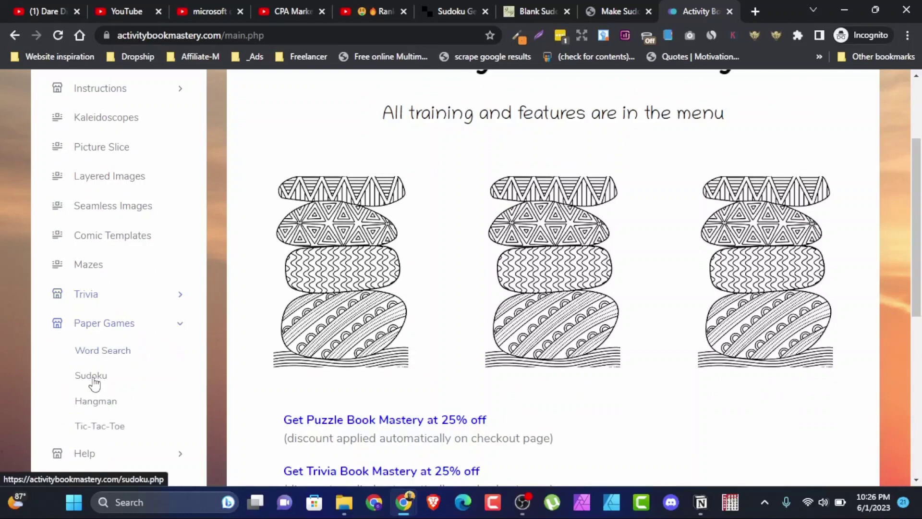
{"action": "scroll", "coordinate": [122, 376], "scroll_direction": "down", "scroll_amount": 1}
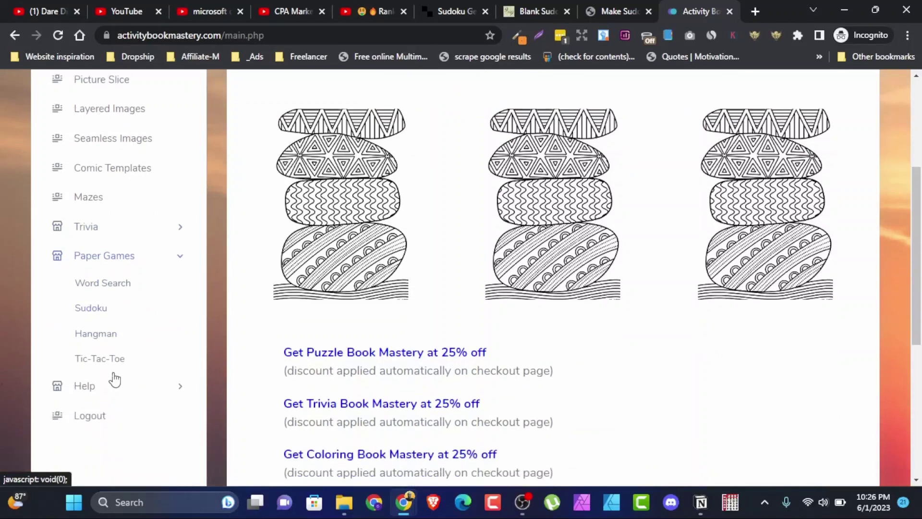
{"action": "scroll", "coordinate": [146, 314], "scroll_direction": "up", "scroll_amount": 2}
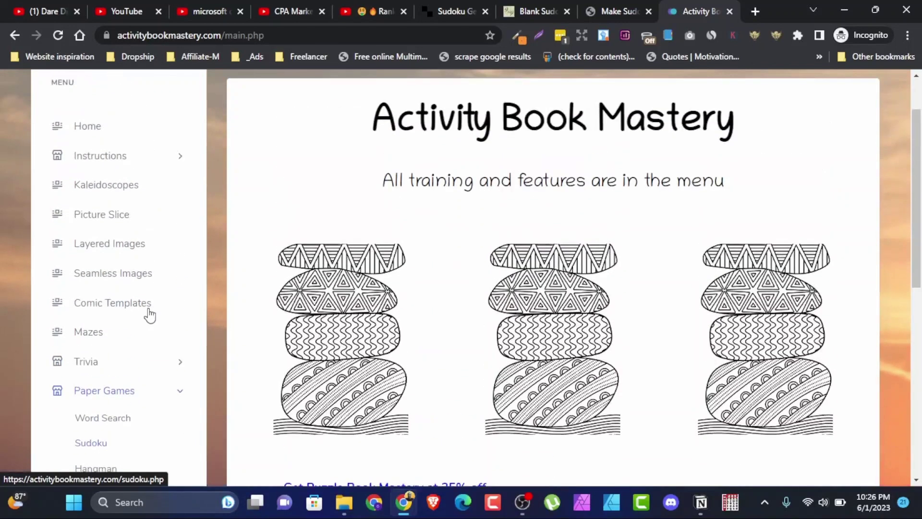
{"action": "scroll", "coordinate": [149, 314], "scroll_direction": "up", "scroll_amount": 1}
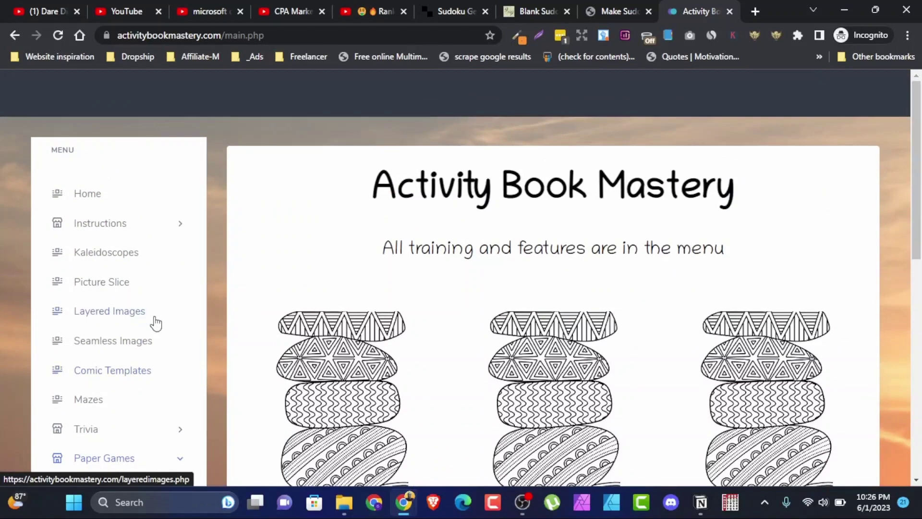
{"action": "scroll", "coordinate": [157, 307], "scroll_direction": "down", "scroll_amount": 1}
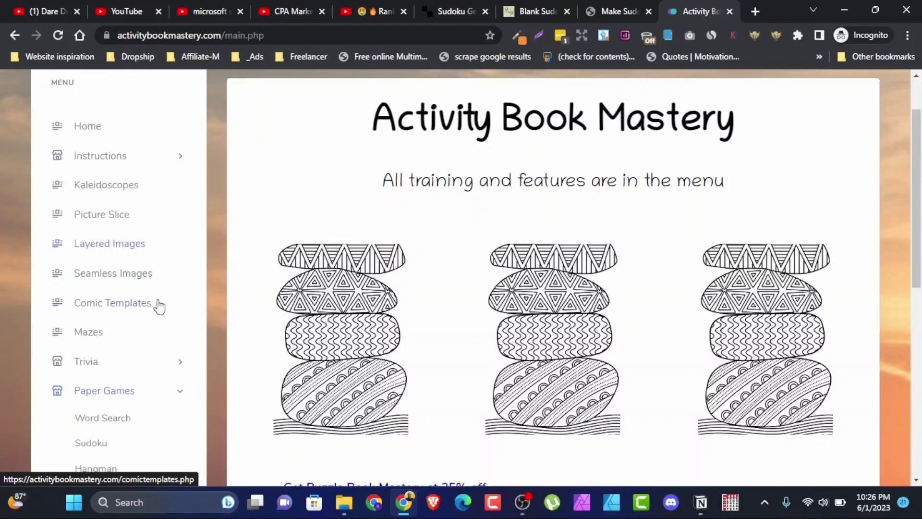
Step: Examine the maze types offered by the Mazes generator and include maze numbers for the Square Maze
{"action": "left_click", "coordinate": [85, 336]}
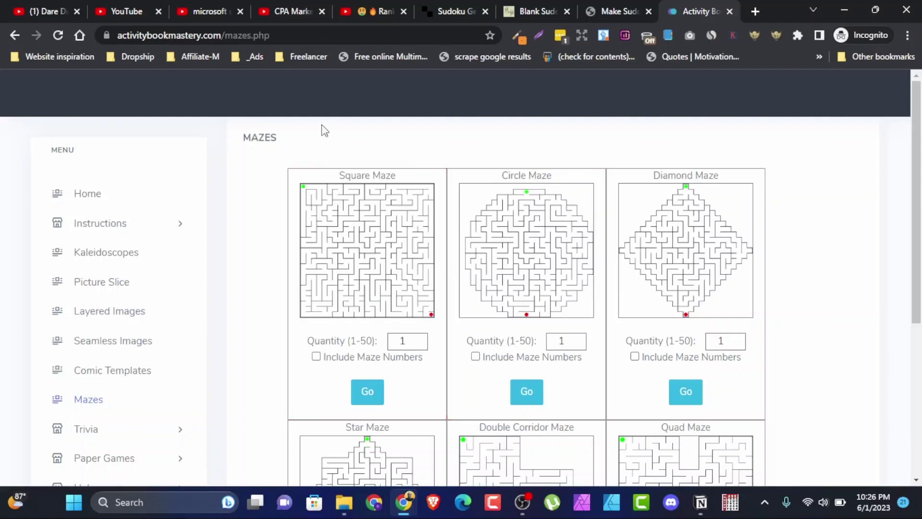
{"action": "scroll", "coordinate": [469, 214], "scroll_direction": "down", "scroll_amount": 1}
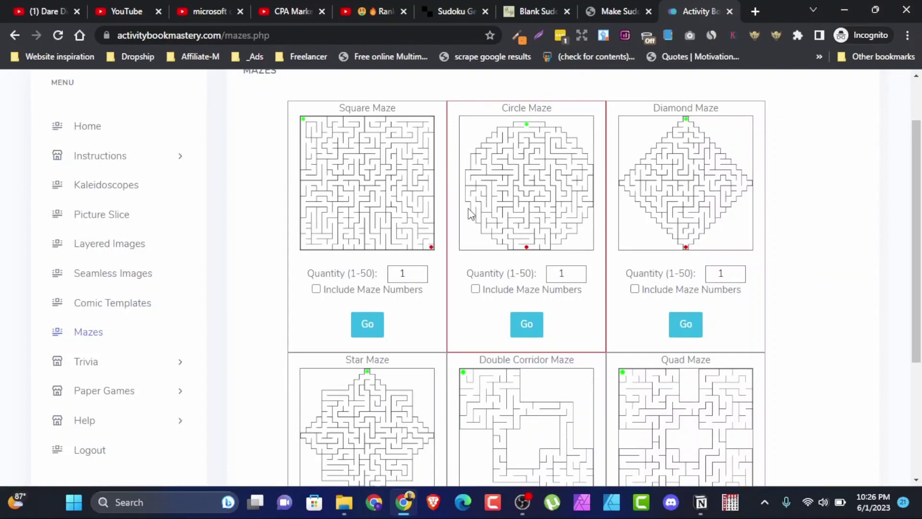
{"action": "scroll", "coordinate": [470, 213], "scroll_direction": "up", "scroll_amount": 1}
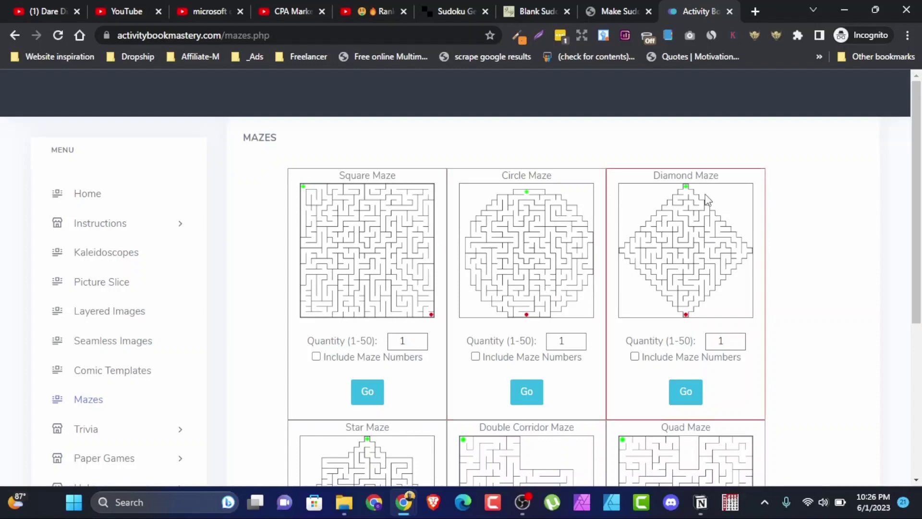
{"action": "scroll", "coordinate": [705, 200], "scroll_direction": "down", "scroll_amount": 5}
{"action": "scroll", "coordinate": [705, 247], "scroll_direction": "up", "scroll_amount": 5}
{"action": "scroll", "coordinate": [692, 242], "scroll_direction": "down", "scroll_amount": 1}
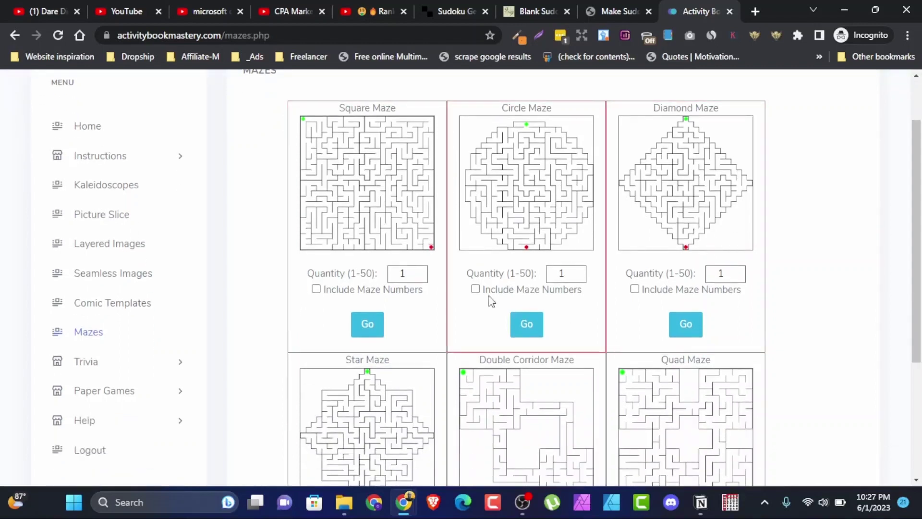
{"action": "scroll", "coordinate": [597, 376], "scroll_direction": "down", "scroll_amount": 4}
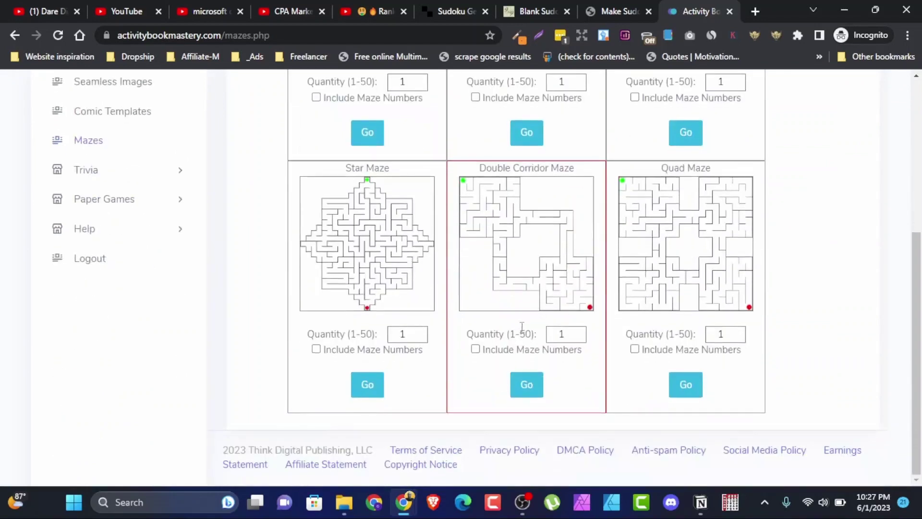
{"action": "scroll", "coordinate": [528, 326], "scroll_direction": "up", "scroll_amount": 5}
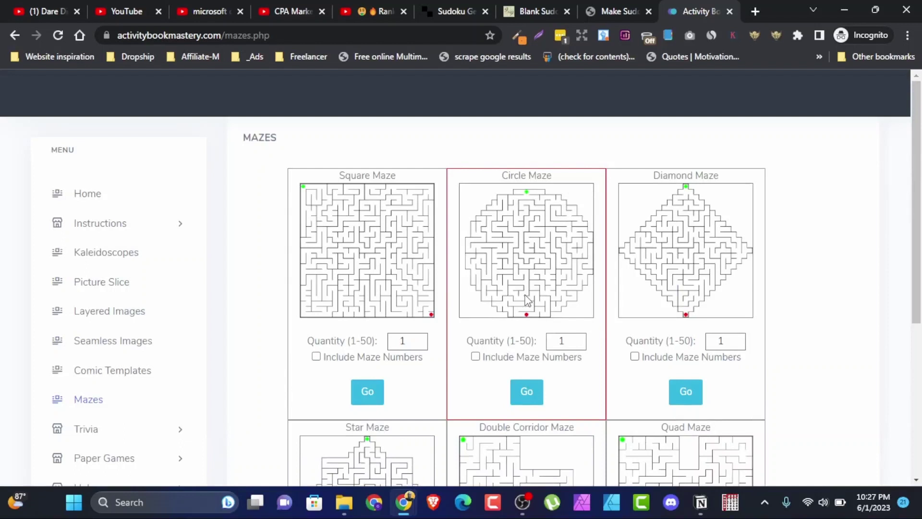
{"action": "left_click", "coordinate": [316, 358]}
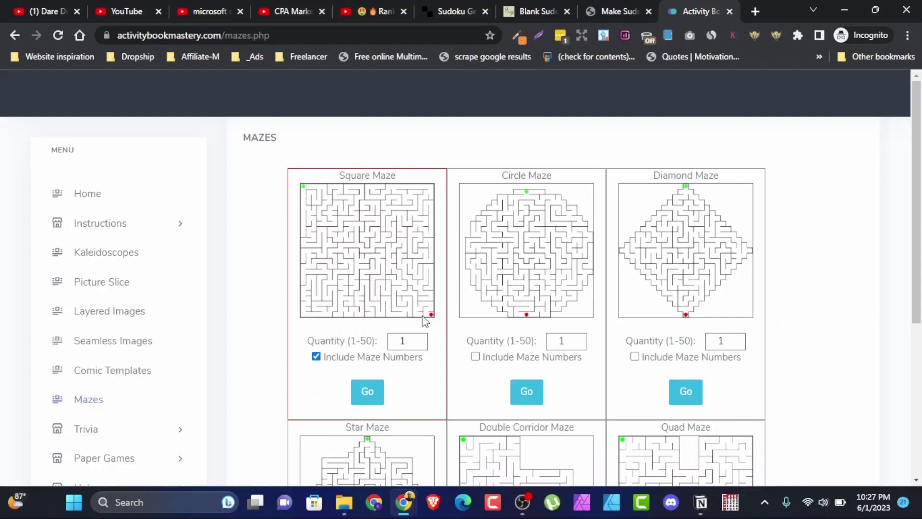
Step: Open the Sudoku generator from the Paper Games category
{"action": "scroll", "coordinate": [115, 336], "scroll_direction": "down", "scroll_amount": 1}
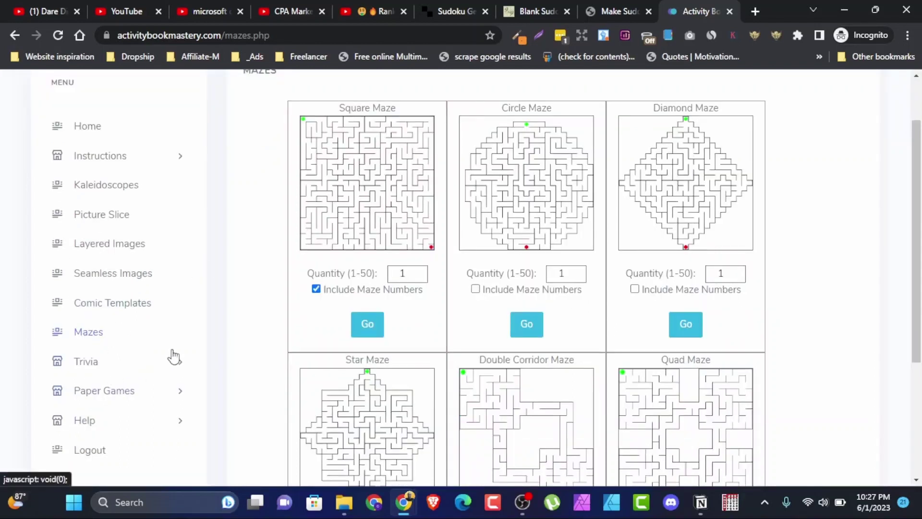
{"action": "scroll", "coordinate": [170, 331], "scroll_direction": "down", "scroll_amount": 1}
{"action": "left_click", "coordinate": [167, 300]}
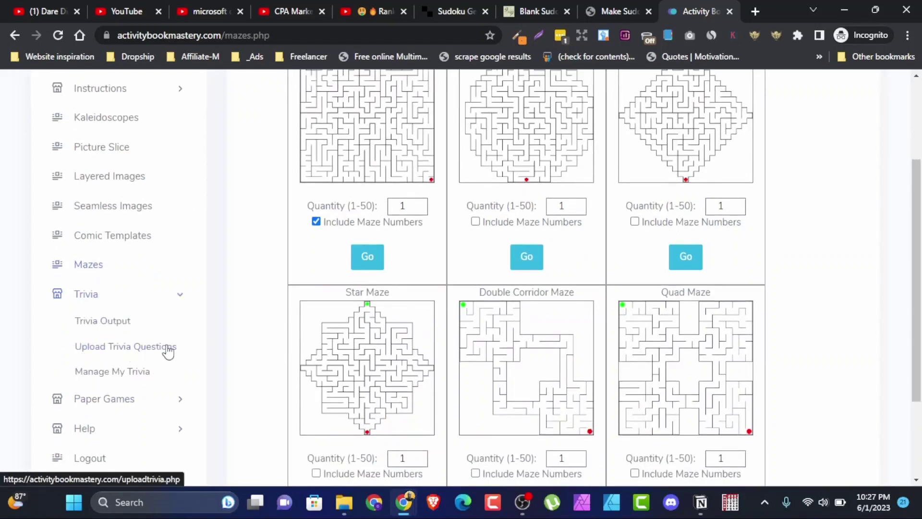
{"action": "left_click", "coordinate": [181, 302]}
{"action": "left_click", "coordinate": [139, 329]}
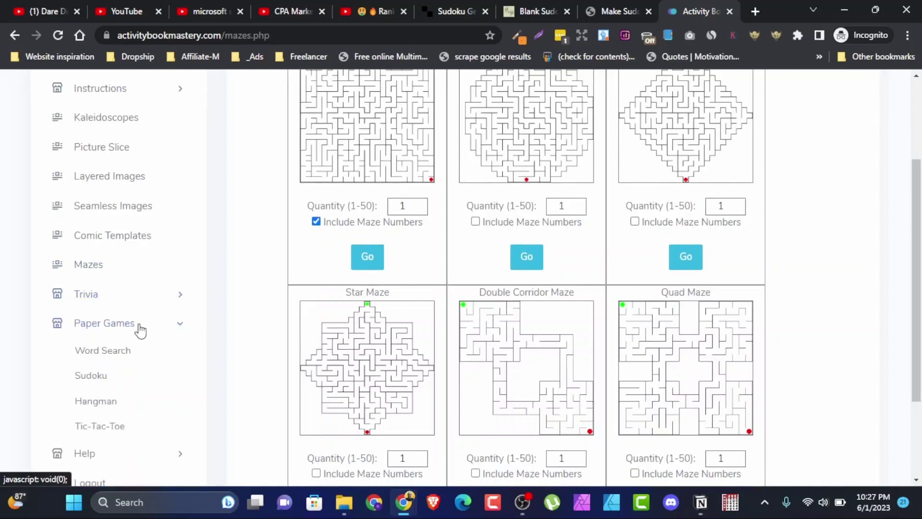
{"action": "left_click", "coordinate": [91, 377]}
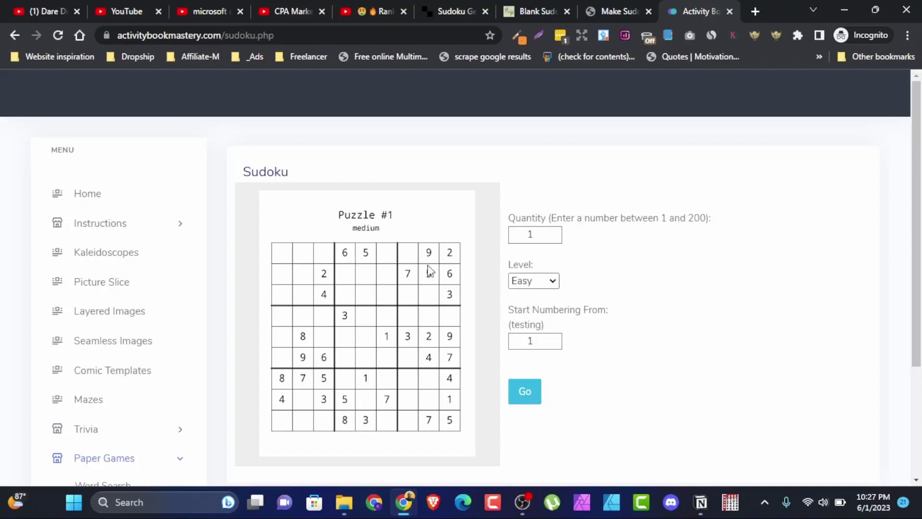
Step: Check the difficulty levels available for the sudoku puzzles
{"action": "left_click", "coordinate": [546, 281]}
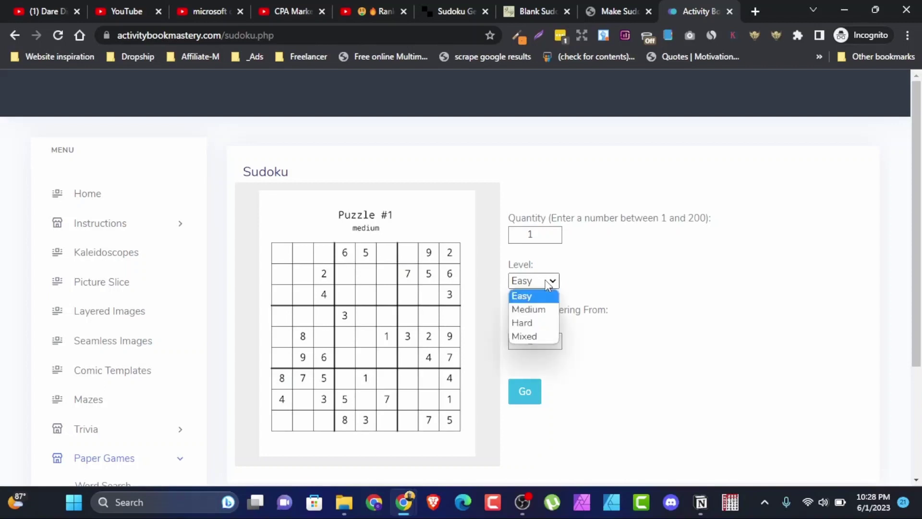
{"action": "left_click", "coordinate": [632, 302]}
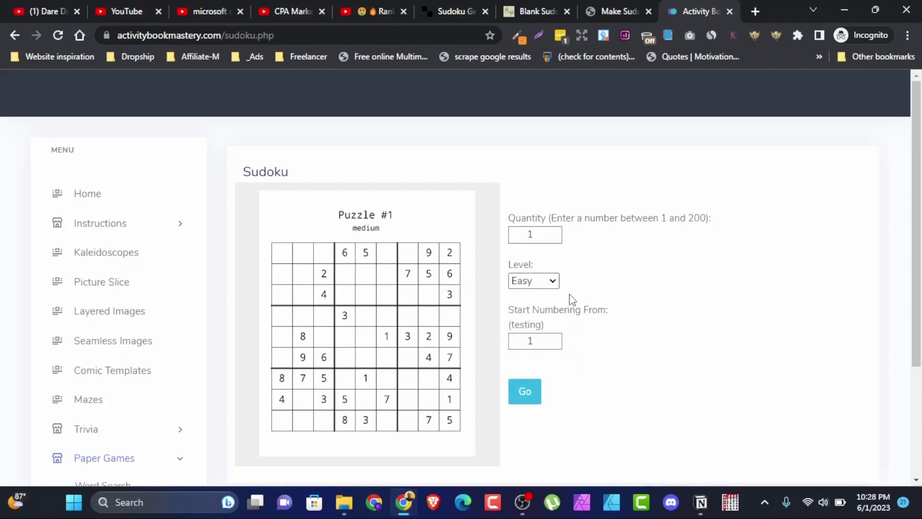
{"action": "left_click", "coordinate": [553, 282]}
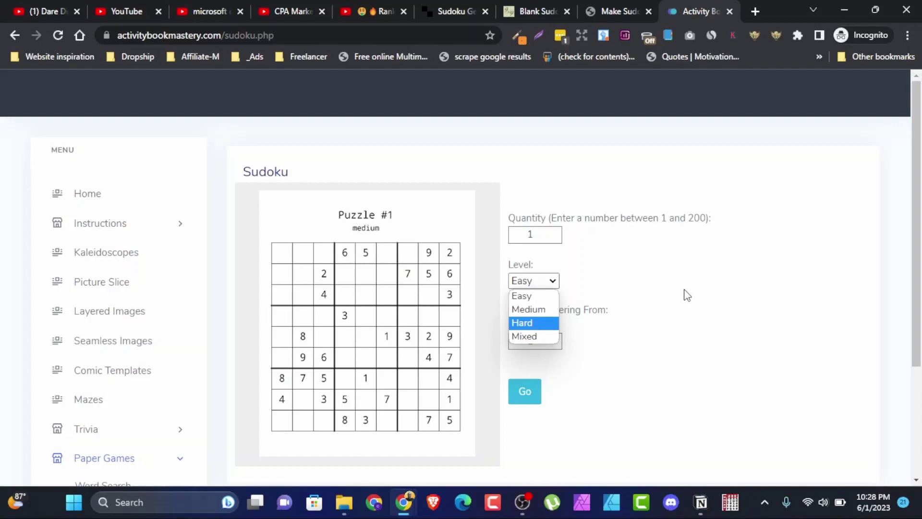
{"action": "left_click", "coordinate": [687, 295]}
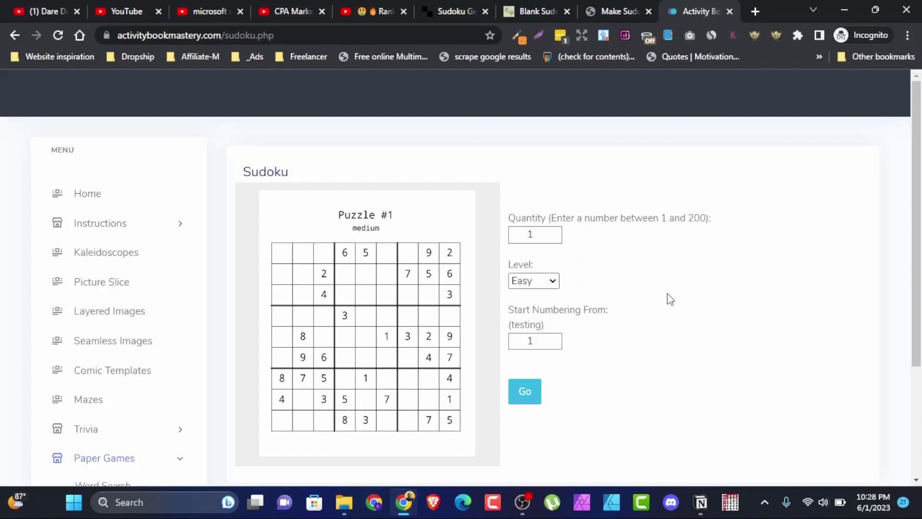
Step: Set the sudoku quantity to 52 with the level at Easy and generate the puzzles
{"action": "scroll", "coordinate": [669, 299], "scroll_direction": "down", "scroll_amount": 2}
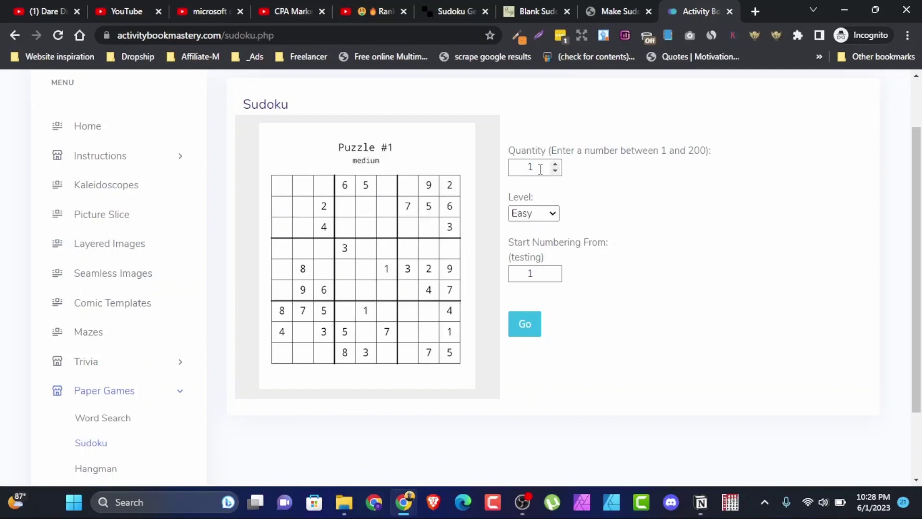
{"action": "left_click_drag", "start_coordinate": [539, 171], "coordinate": [498, 172]}
{"action": "type", "text": "52"}
{"action": "left_click", "coordinate": [522, 214]}
{"action": "left_click", "coordinate": [690, 226]}
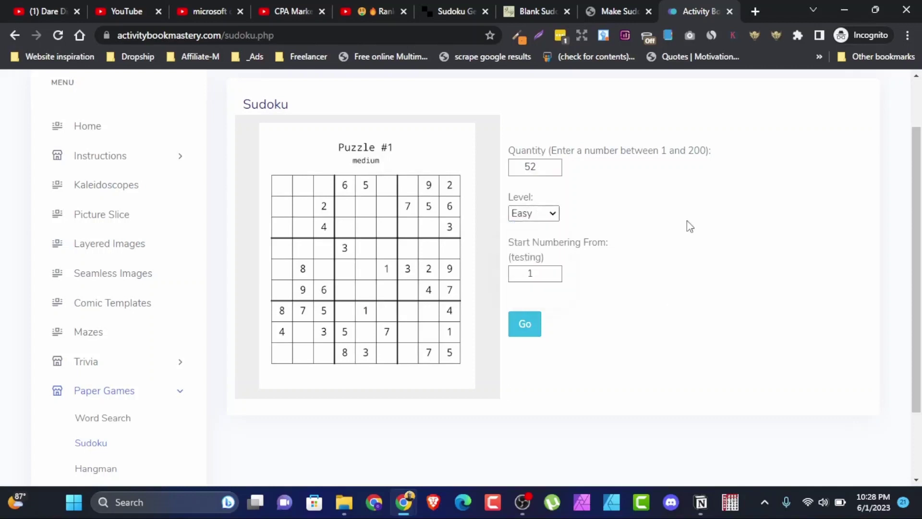
{"action": "left_click", "coordinate": [528, 329]}
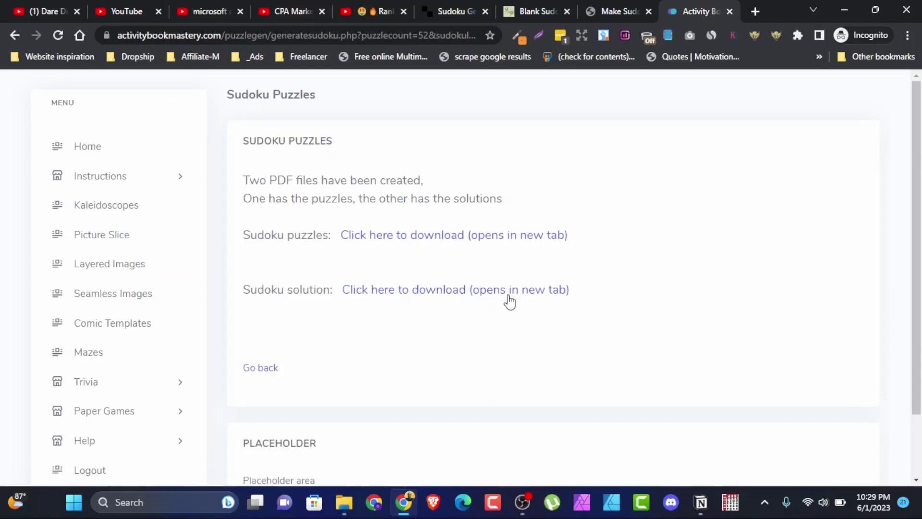
{"action": "scroll", "coordinate": [386, 319], "scroll_direction": "down", "scroll_amount": 2}
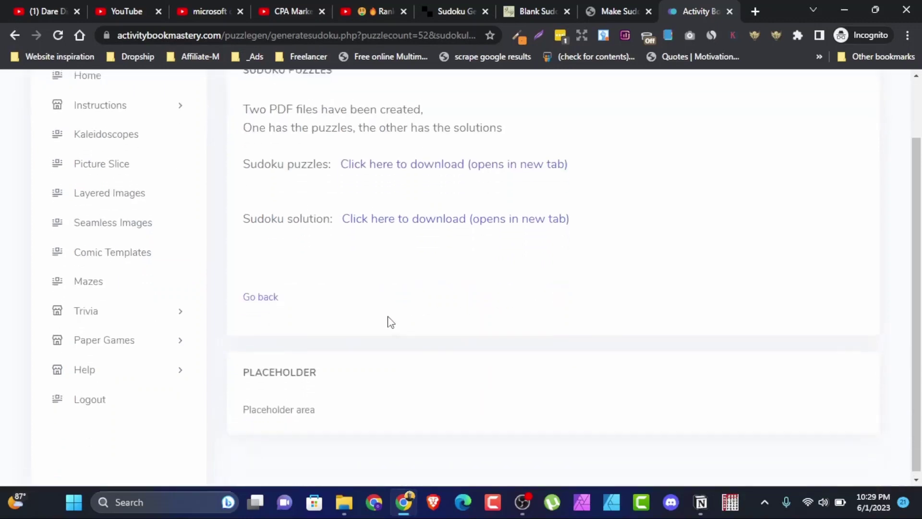
Step: Examine the download links for the sudoku puzzles and solutions, and go back to the Sudoku generator form
{"action": "scroll", "coordinate": [408, 321], "scroll_direction": "up", "scroll_amount": 2}
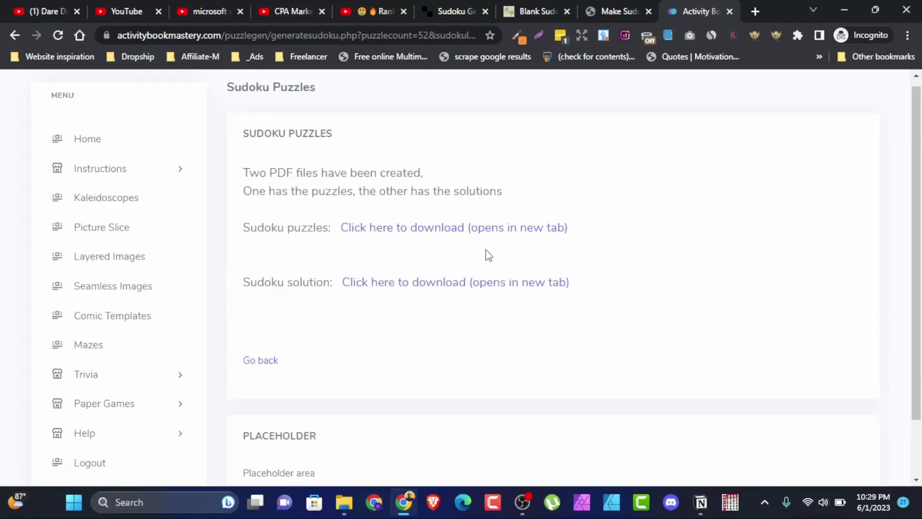
{"action": "scroll", "coordinate": [446, 294], "scroll_direction": "down", "scroll_amount": 2}
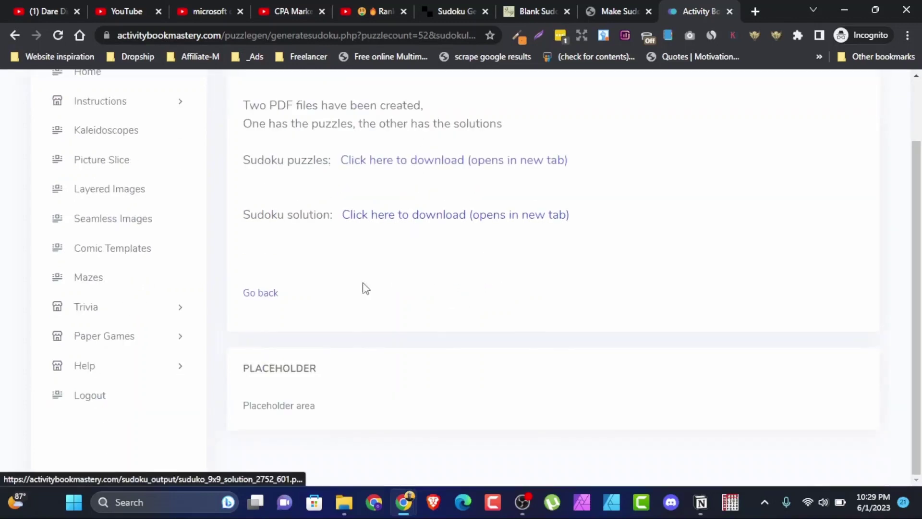
{"action": "scroll", "coordinate": [336, 269], "scroll_direction": "up", "scroll_amount": 1}
{"action": "scroll", "coordinate": [293, 247], "scroll_direction": "up", "scroll_amount": 1}
{"action": "left_click", "coordinate": [266, 361]}
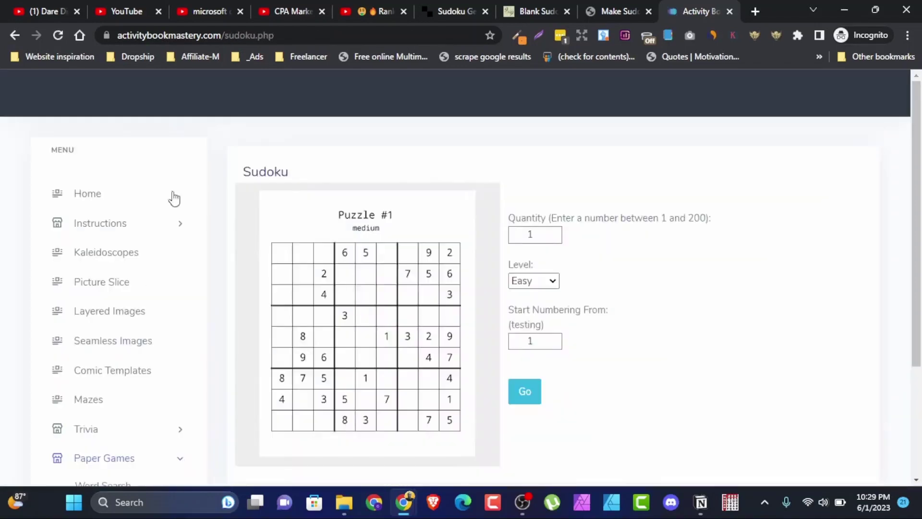
Step: Look at the Word Search generator among the Paper Games and return to the home page
{"action": "scroll", "coordinate": [195, 302], "scroll_direction": "down", "scroll_amount": 3}
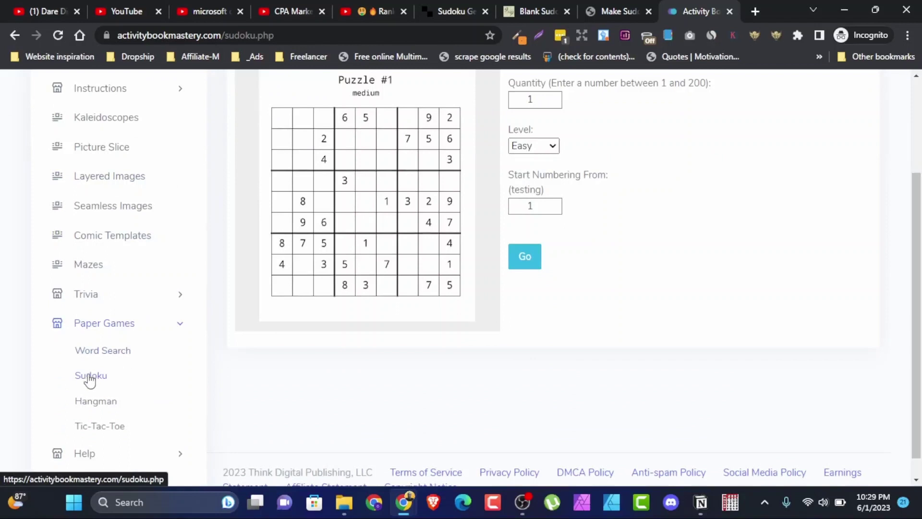
{"action": "left_click", "coordinate": [115, 354]}
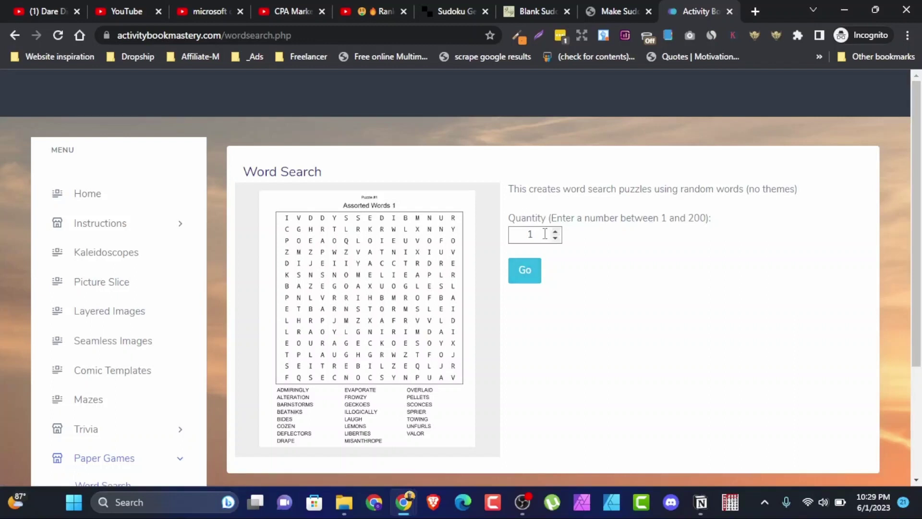
{"action": "left_click", "coordinate": [86, 204]}
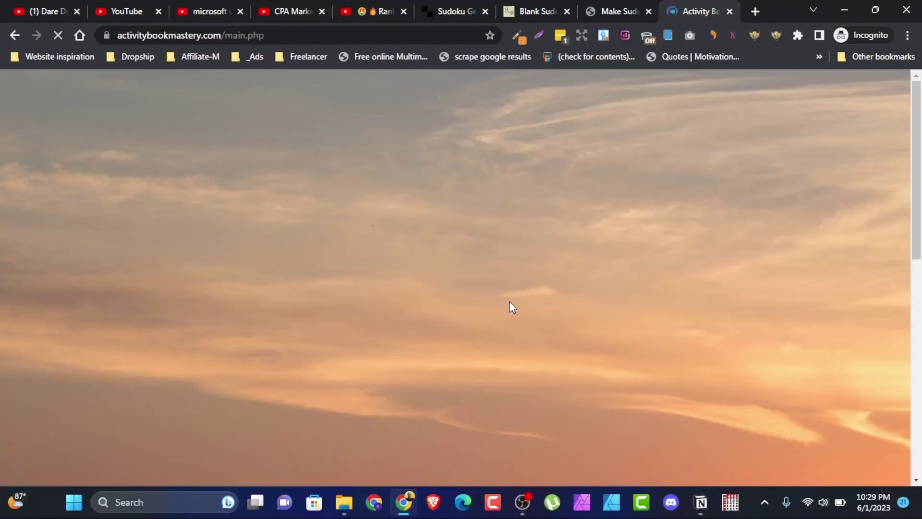
Step: View the comic page layouts in Comic Templates and return to the home page
{"action": "scroll", "coordinate": [205, 306], "scroll_direction": "down", "scroll_amount": 1}
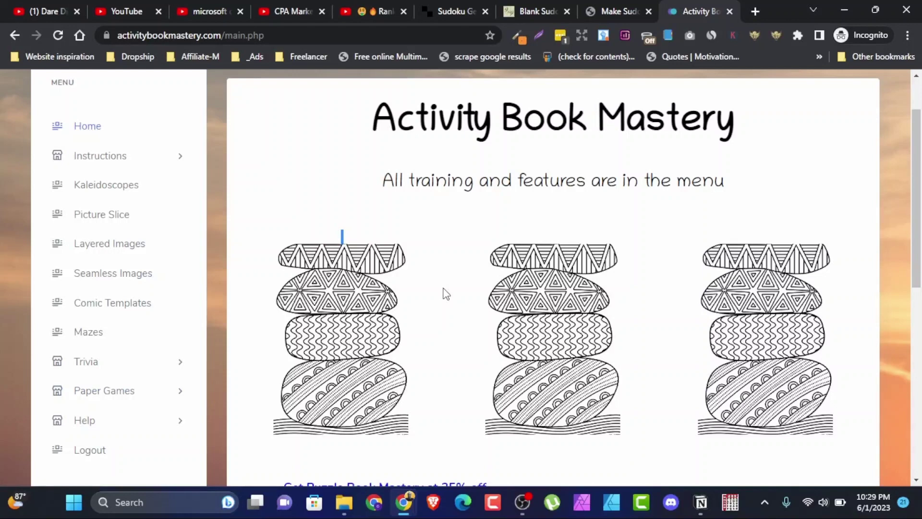
{"action": "left_click", "coordinate": [103, 303]}
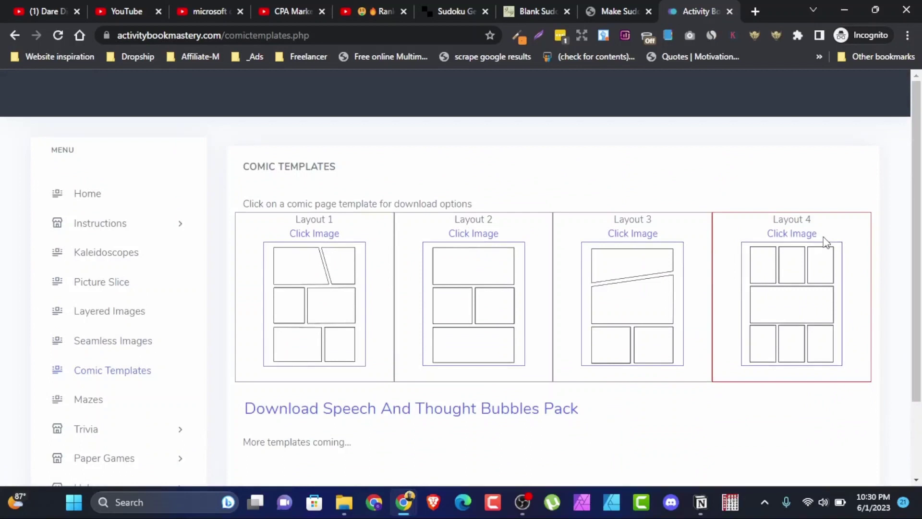
{"action": "left_click", "coordinate": [89, 194]}
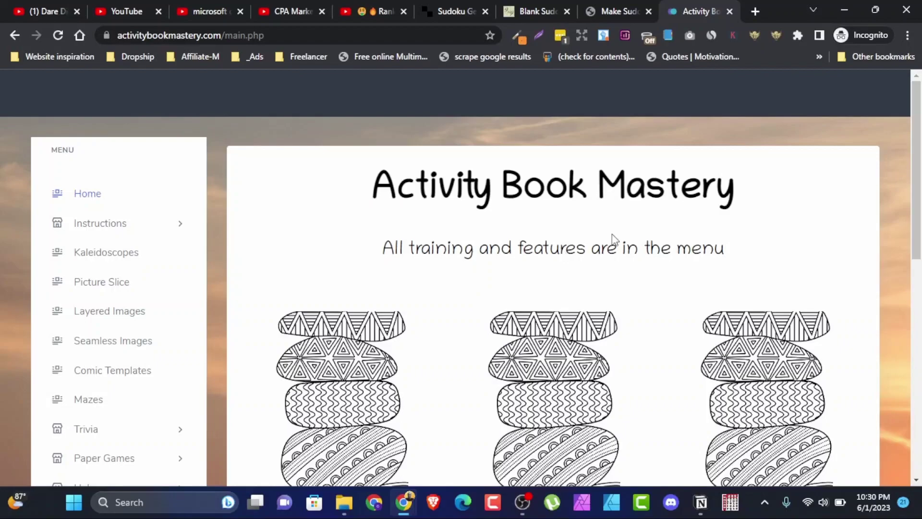
Step: Switch to the sudokuweb.org site and examine its Sudoku Generator page, including the puzzle grid and the options beneath it
{"action": "left_click", "coordinate": [442, 10]}
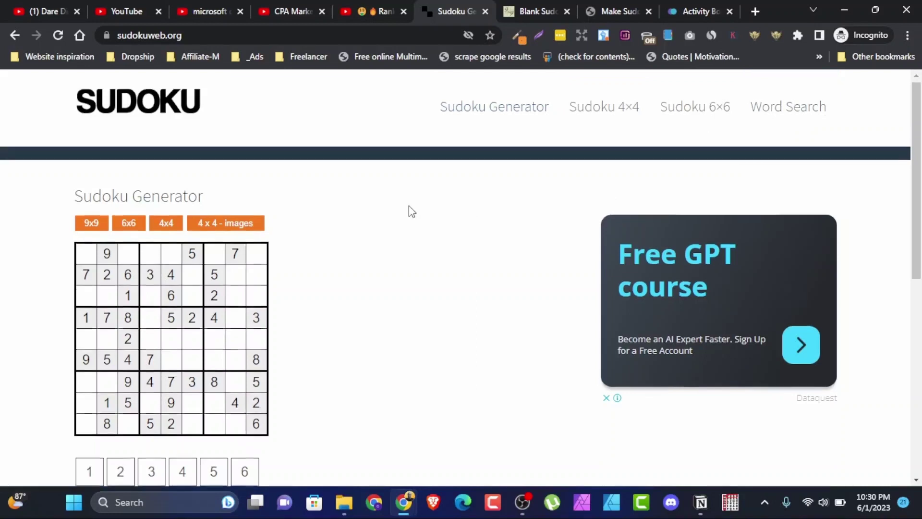
{"action": "scroll", "coordinate": [408, 212], "scroll_direction": "down", "scroll_amount": 1}
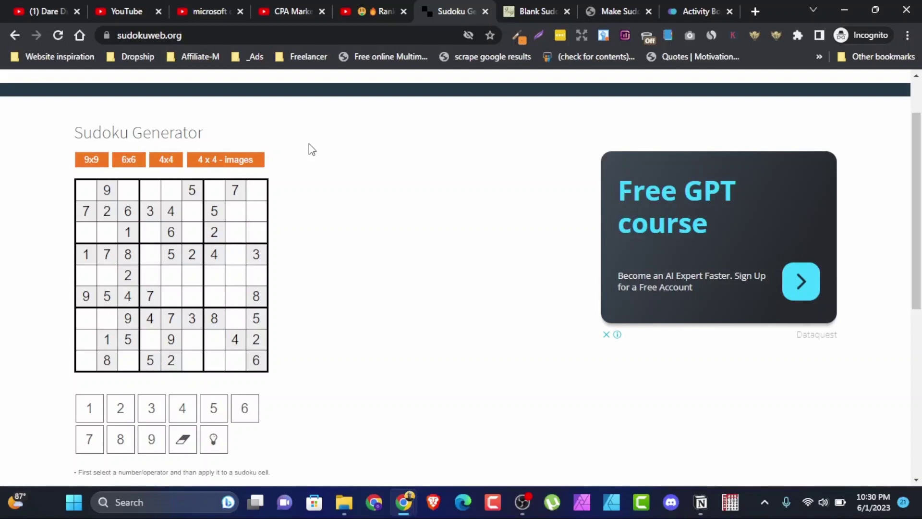
{"action": "scroll", "coordinate": [403, 173], "scroll_direction": "up", "scroll_amount": 2}
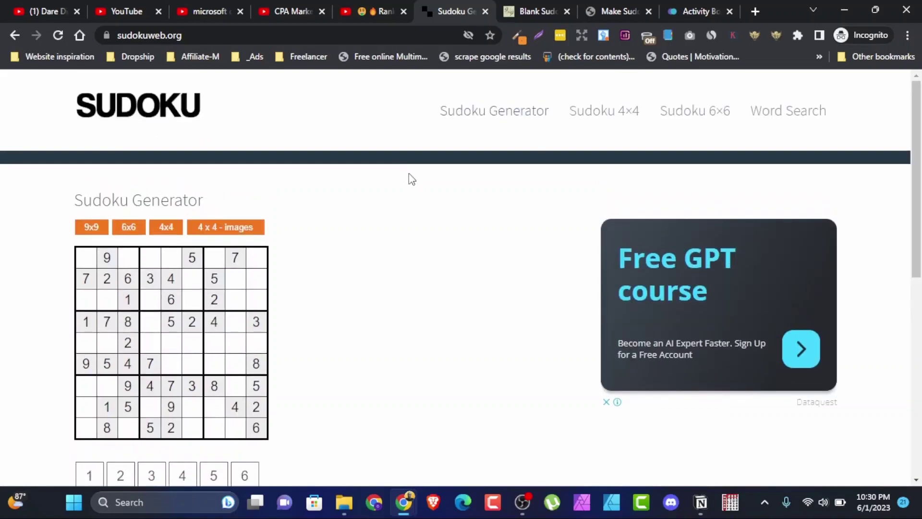
{"action": "scroll", "coordinate": [412, 179], "scroll_direction": "down", "scroll_amount": 5}
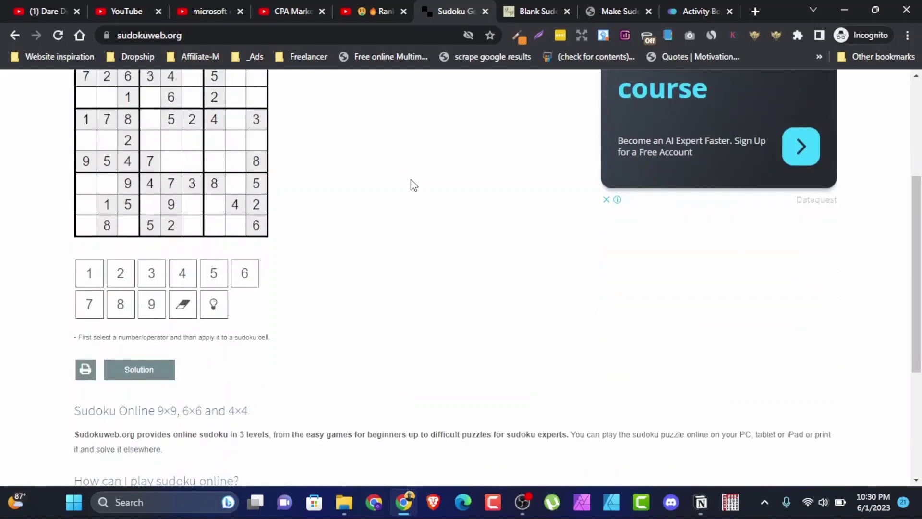
{"action": "scroll", "coordinate": [411, 183], "scroll_direction": "up", "scroll_amount": 5}
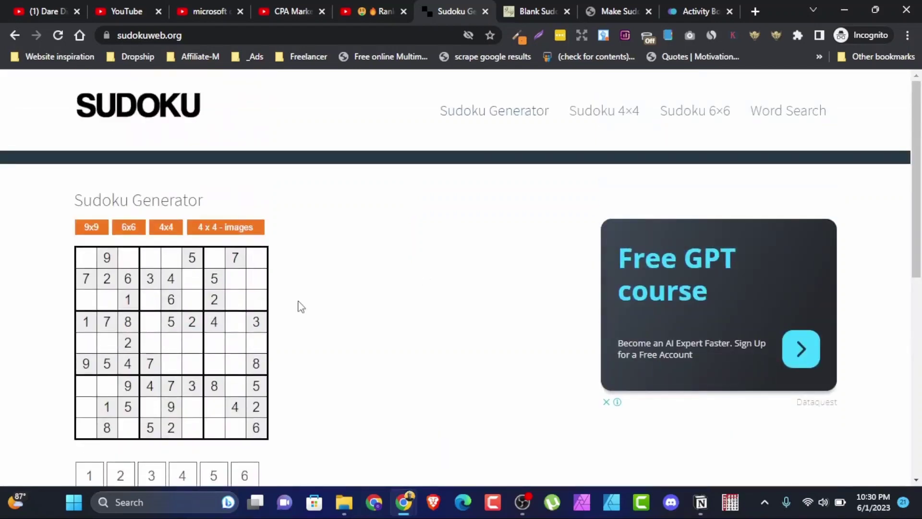
{"action": "scroll", "coordinate": [467, 264], "scroll_direction": "down", "scroll_amount": 5}
{"action": "scroll", "coordinate": [467, 265], "scroll_direction": "up", "scroll_amount": 3}
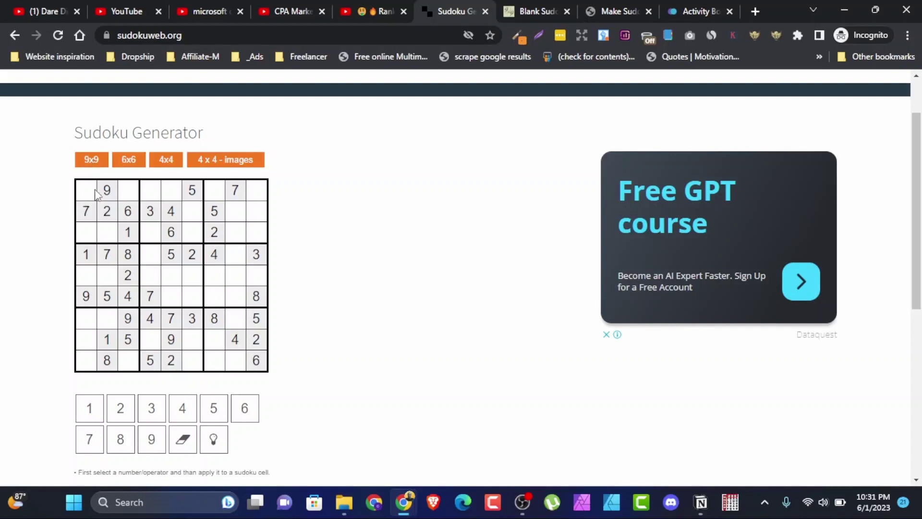
Step: Generate sample 6x6, 4x4, 9x9 and 4 x 4 - images sudokus to compare the available grid types
{"action": "left_click", "coordinate": [123, 163]}
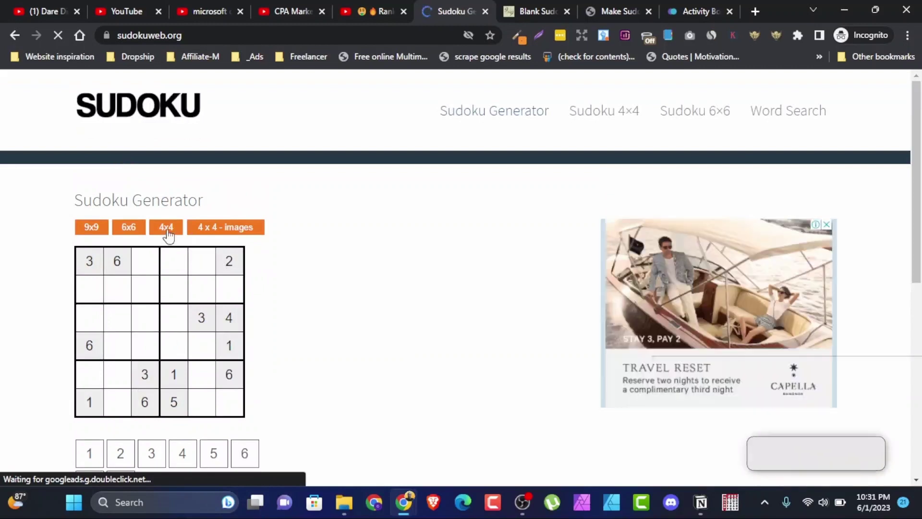
{"action": "left_click", "coordinate": [167, 229]}
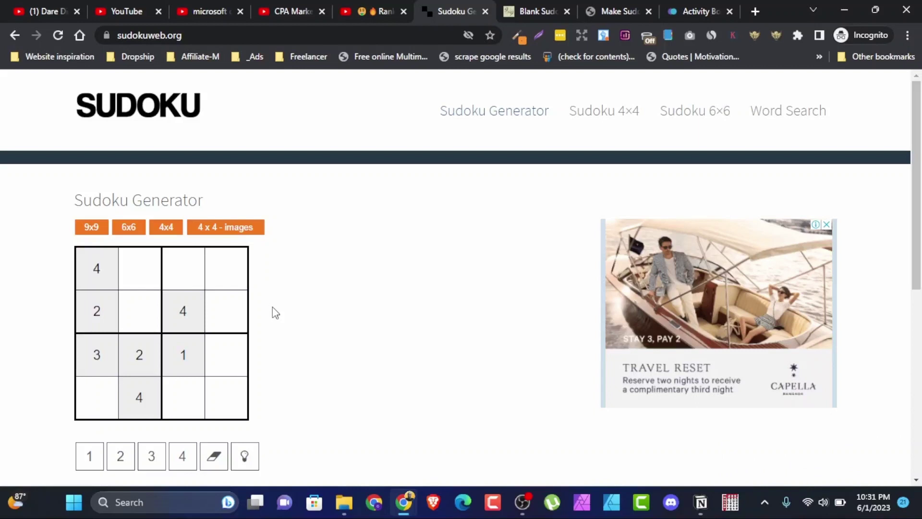
{"action": "left_click", "coordinate": [128, 228]}
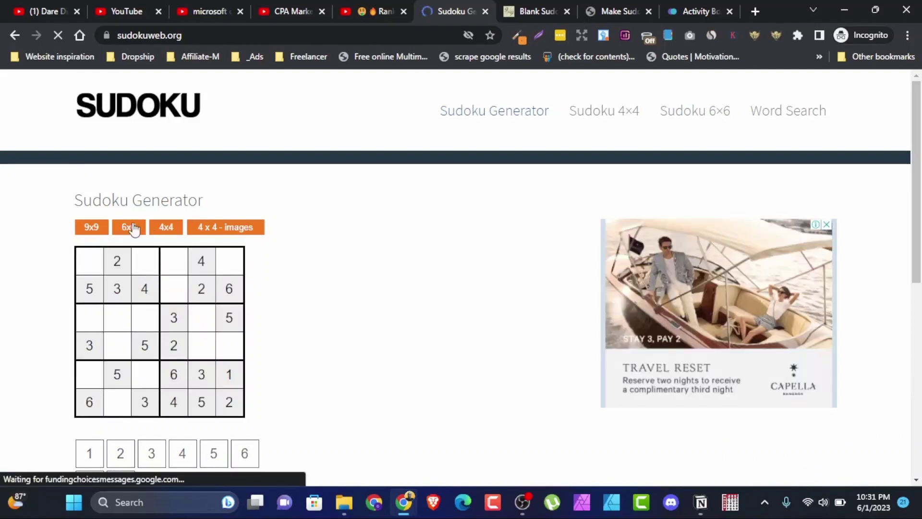
{"action": "left_click", "coordinate": [89, 227]}
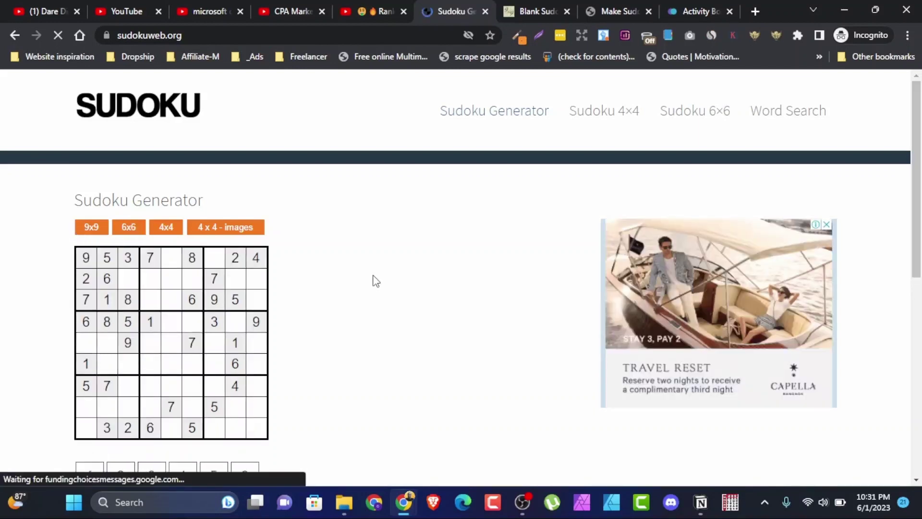
{"action": "left_click", "coordinate": [224, 229]}
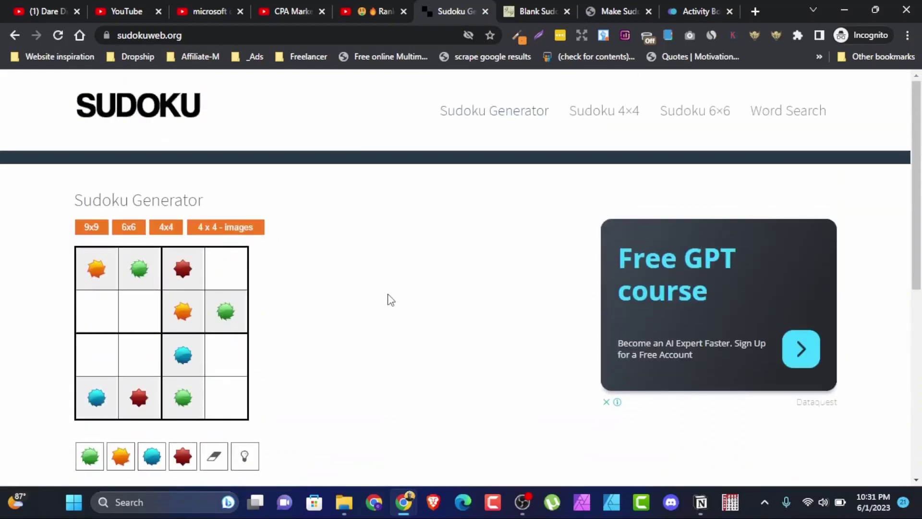
Step: Generate a 9x9 sudoku and reload the page with form resubmission to get another puzzle
{"action": "left_click", "coordinate": [87, 229]}
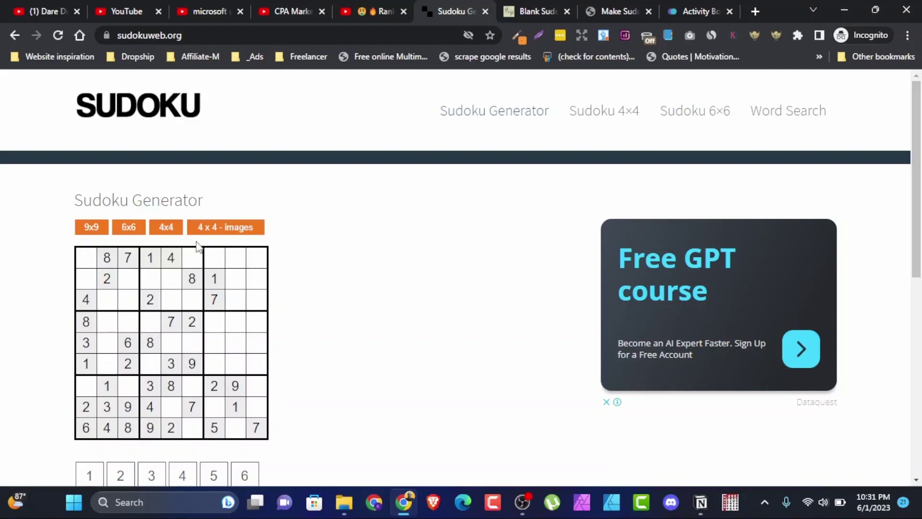
{"action": "left_click", "coordinate": [60, 30]}
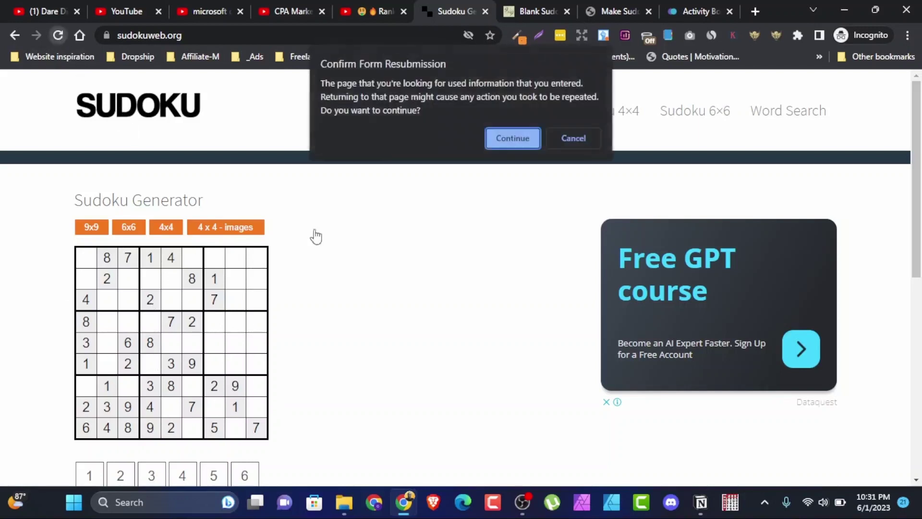
{"action": "left_click", "coordinate": [512, 137]}
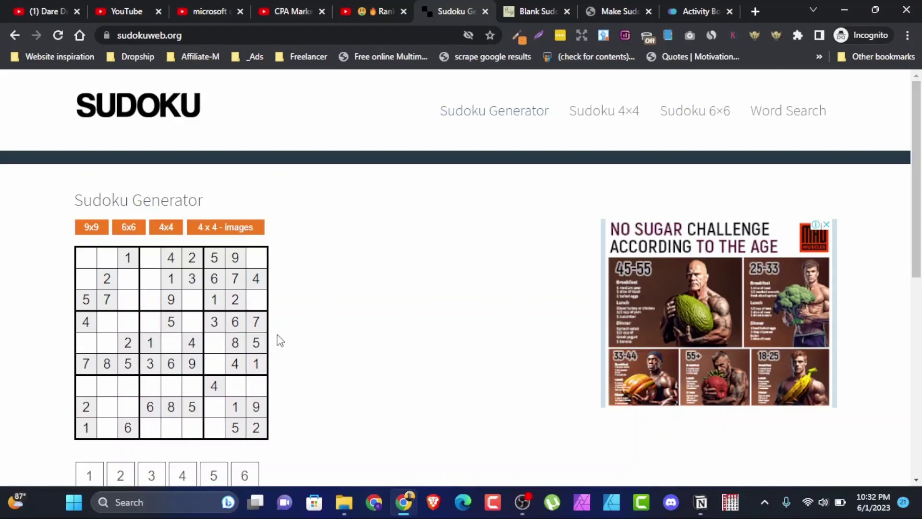
Step: Examine the new 9x9 puzzle together with its print and solution options
{"action": "scroll", "coordinate": [278, 339], "scroll_direction": "down", "scroll_amount": 1}
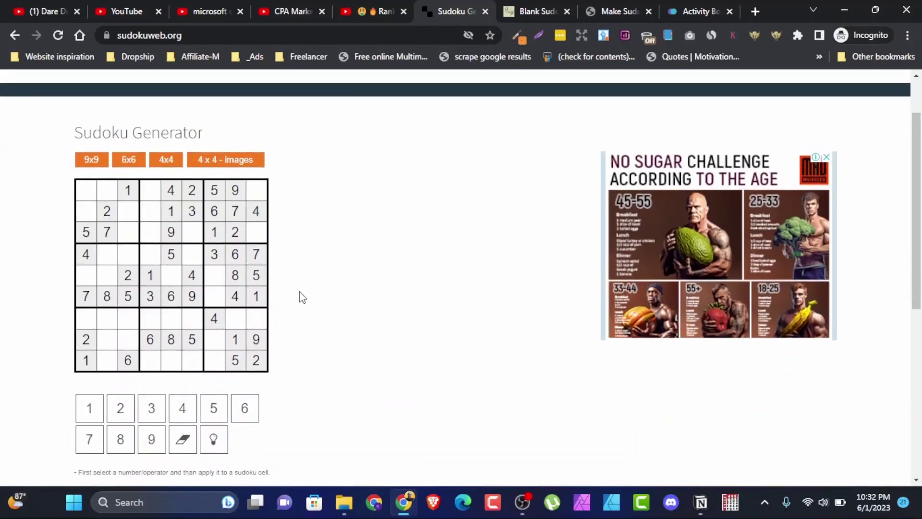
{"action": "scroll", "coordinate": [219, 211], "scroll_direction": "down", "scroll_amount": 4}
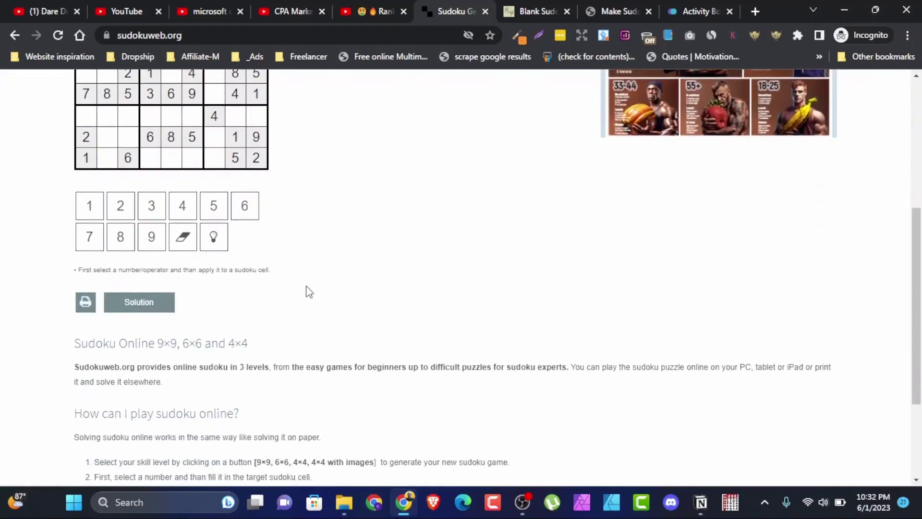
{"action": "scroll", "coordinate": [309, 291], "scroll_direction": "up", "scroll_amount": 2}
{"action": "scroll", "coordinate": [308, 291], "scroll_direction": "up", "scroll_amount": 2}
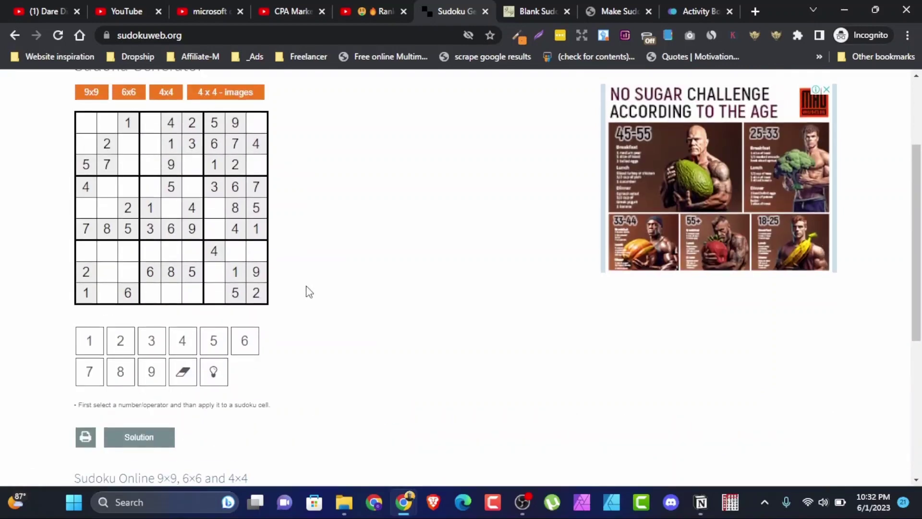
{"action": "scroll", "coordinate": [309, 292], "scroll_direction": "down", "scroll_amount": 4}
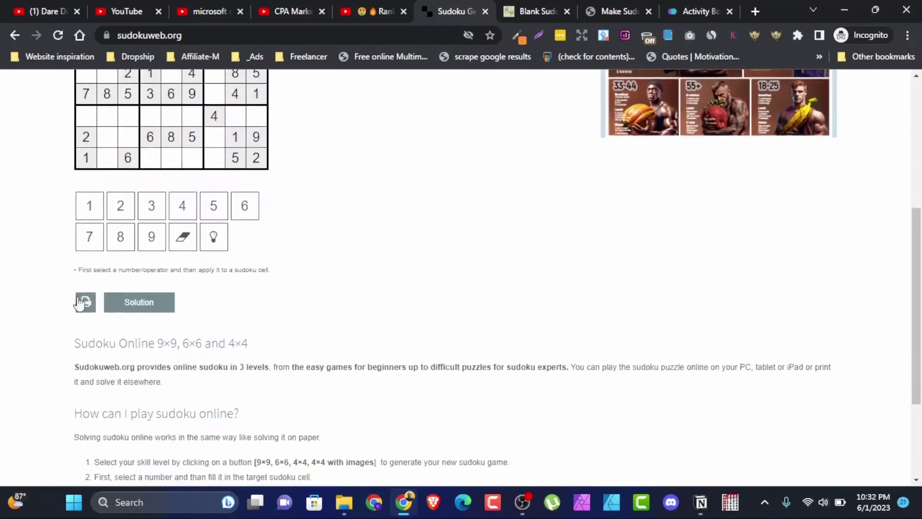
{"action": "scroll", "coordinate": [341, 241], "scroll_direction": "up", "scroll_amount": 4}
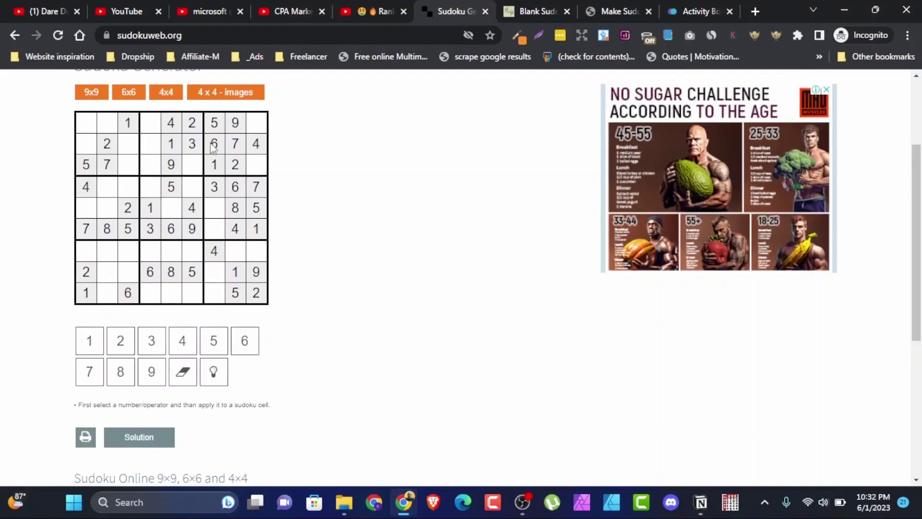
Step: Inspect the 9x9 sudoku's print preview and available print destinations, closing the print dialog without saving
{"action": "scroll", "coordinate": [192, 391], "scroll_direction": "down", "scroll_amount": 2}
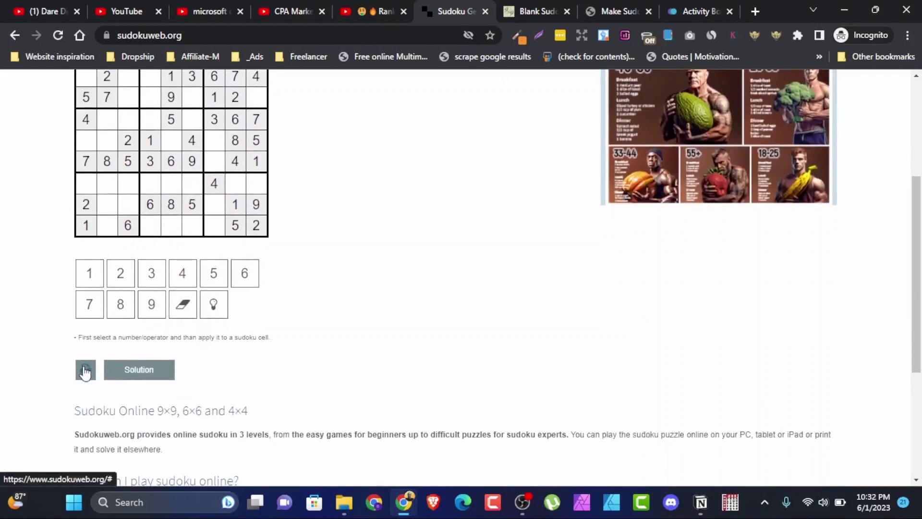
{"action": "left_click", "coordinate": [86, 369]}
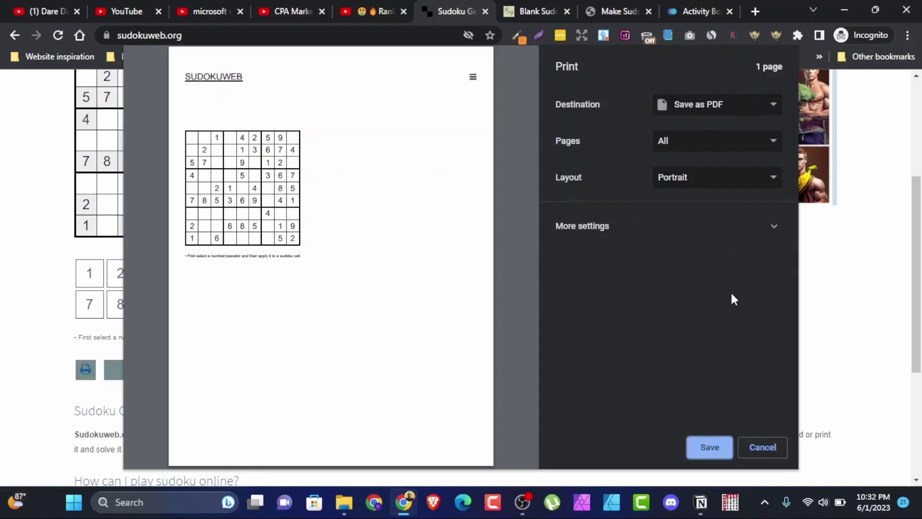
{"action": "left_click", "coordinate": [774, 106]}
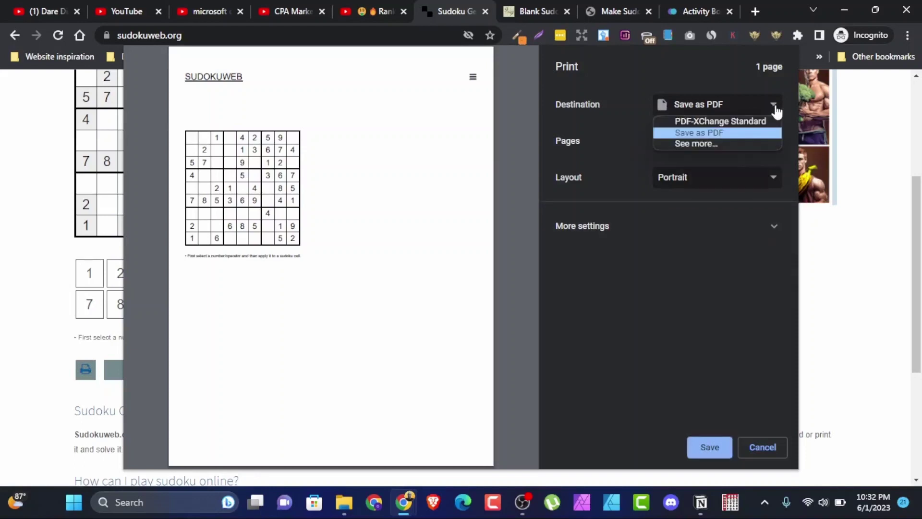
{"action": "left_click", "coordinate": [715, 145]}
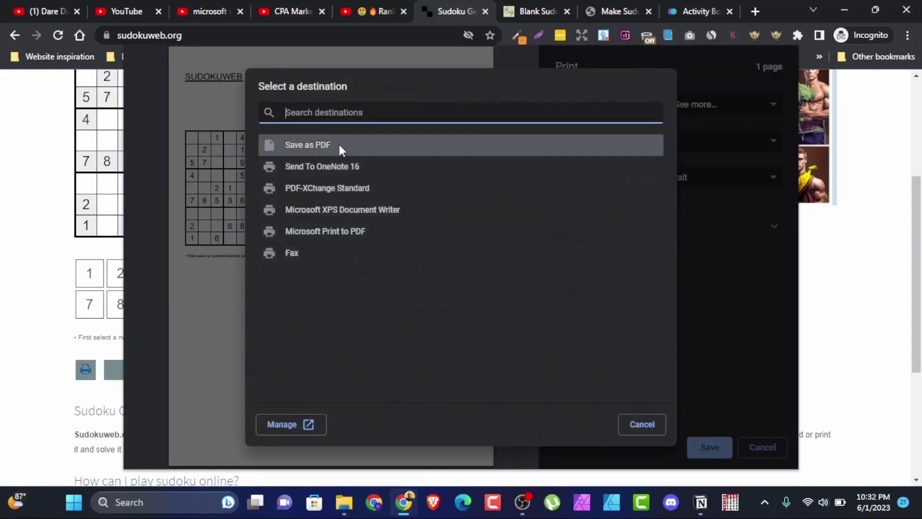
{"action": "left_click", "coordinate": [643, 424]}
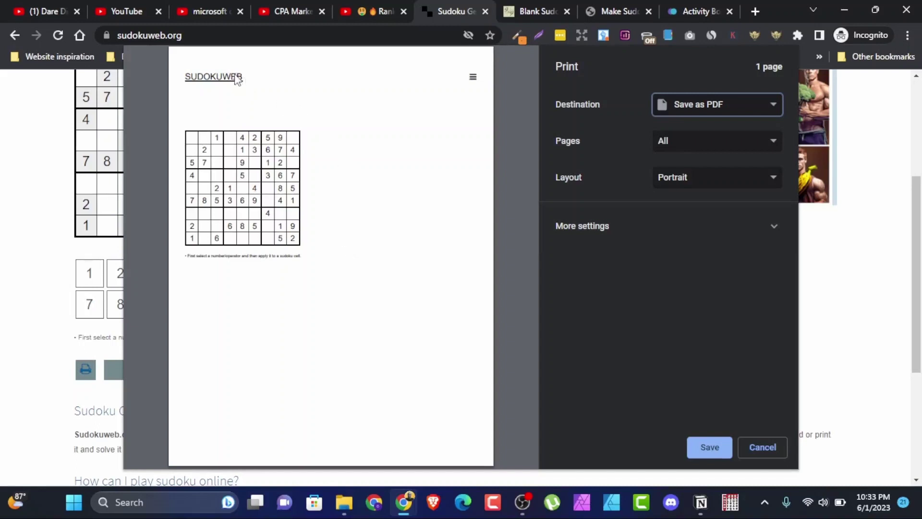
{"action": "left_click_drag", "start_coordinate": [187, 258], "coordinate": [270, 256]}
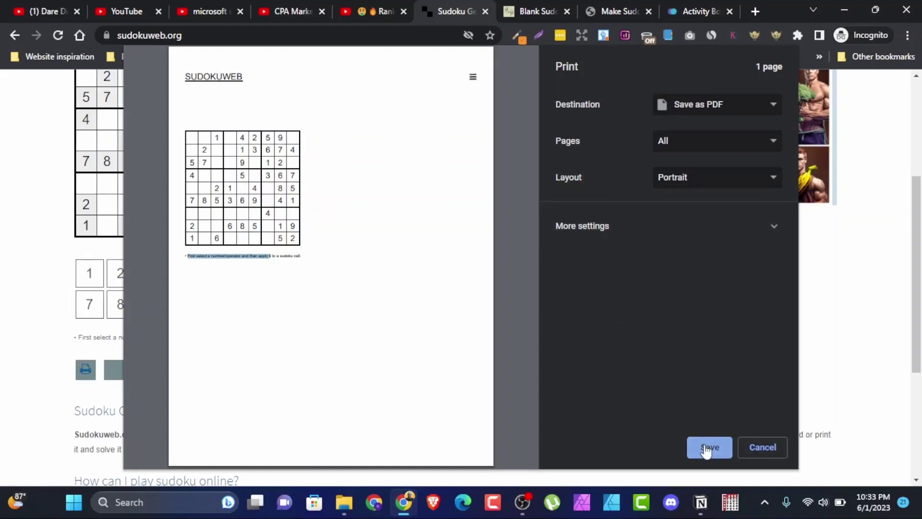
{"action": "left_click", "coordinate": [761, 448]}
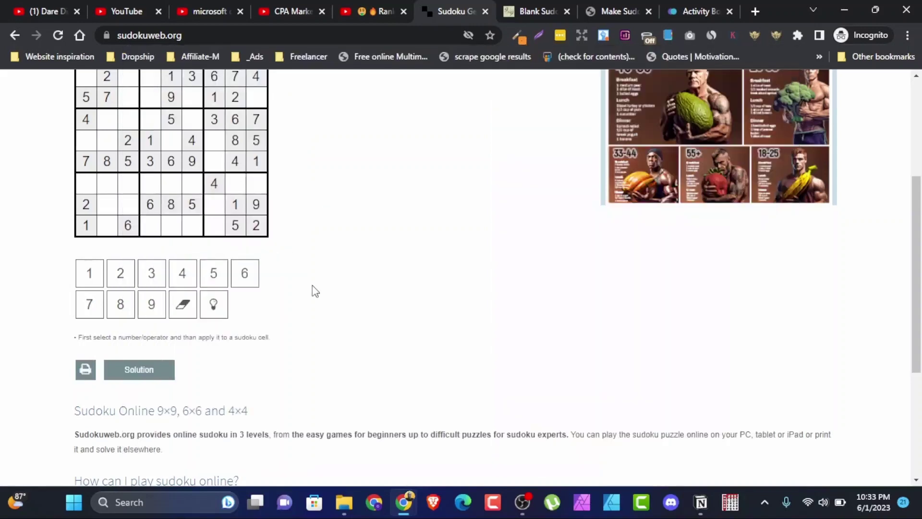
Step: Reveal the full solution of the 9x9 sudoku and compare it with the puzzle
{"action": "scroll", "coordinate": [312, 295], "scroll_direction": "up", "scroll_amount": 1}
{"action": "scroll", "coordinate": [288, 323], "scroll_direction": "down", "scroll_amount": 1}
{"action": "scroll", "coordinate": [182, 167], "scroll_direction": "up", "scroll_amount": 1}
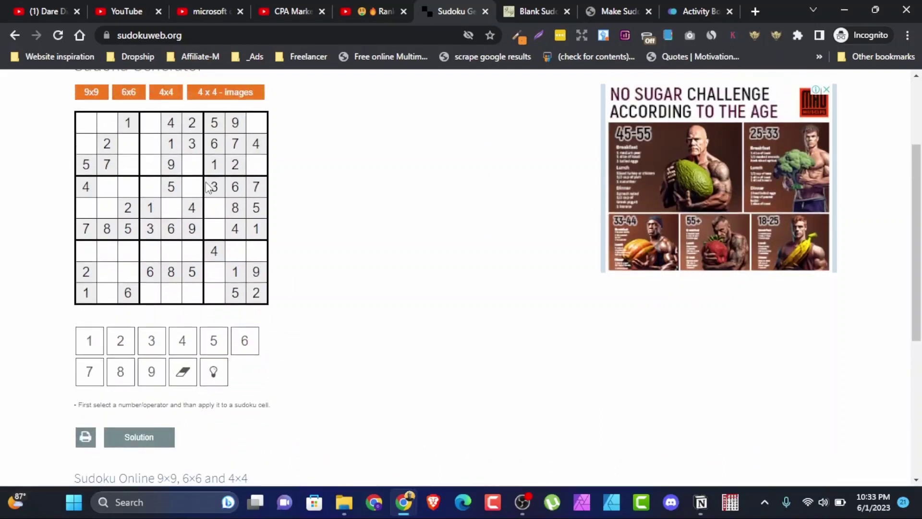
{"action": "scroll", "coordinate": [173, 255], "scroll_direction": "down", "scroll_amount": 1}
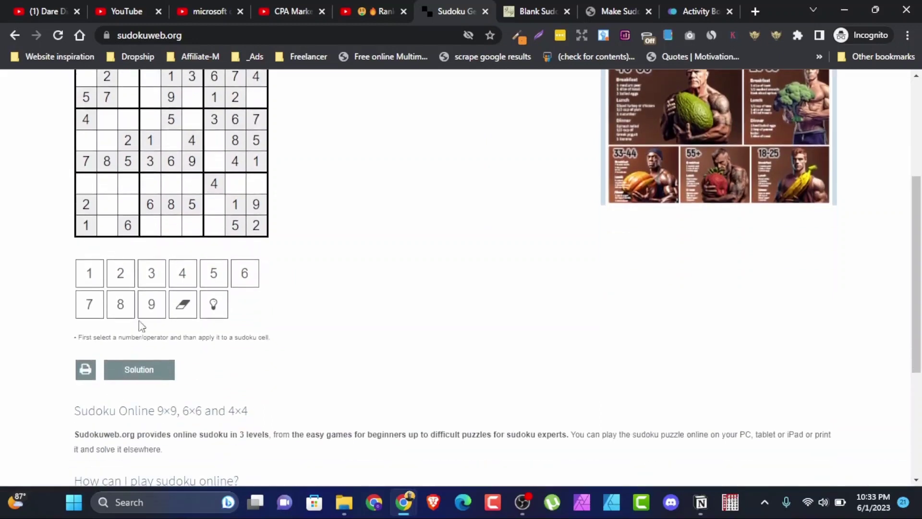
{"action": "left_click", "coordinate": [152, 372]}
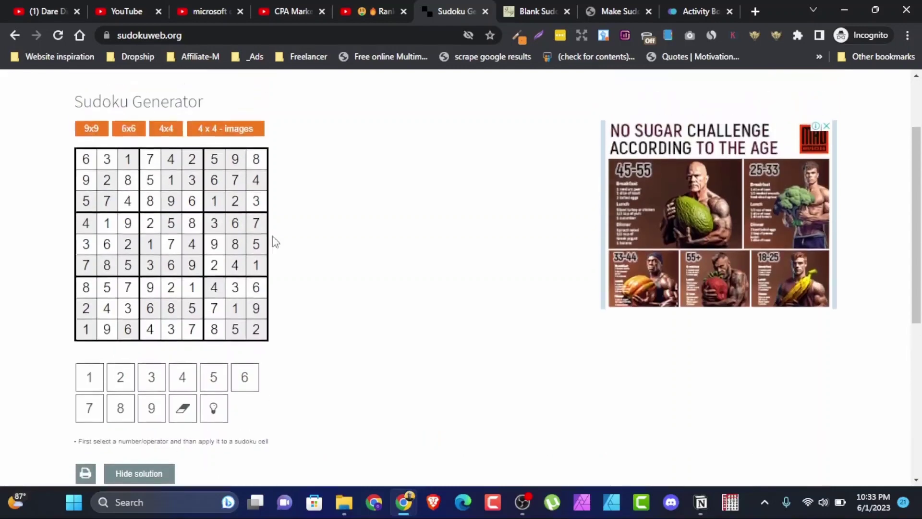
{"action": "scroll", "coordinate": [272, 235], "scroll_direction": "up", "scroll_amount": 2}
{"action": "scroll", "coordinate": [259, 202], "scroll_direction": "down", "scroll_amount": 1}
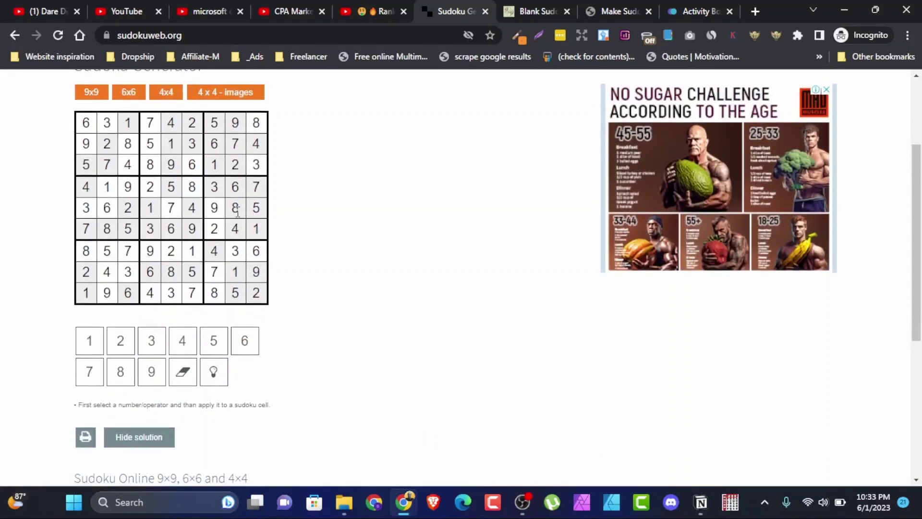
Step: Inspect the print preview of the solved 9x9 grid without saving it, and hide the solution again
{"action": "left_click", "coordinate": [85, 436]}
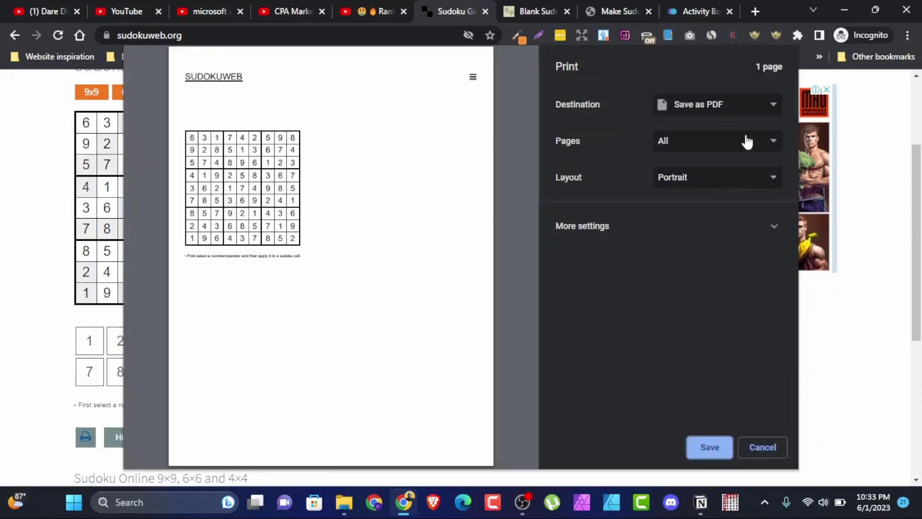
{"action": "left_click", "coordinate": [756, 448]}
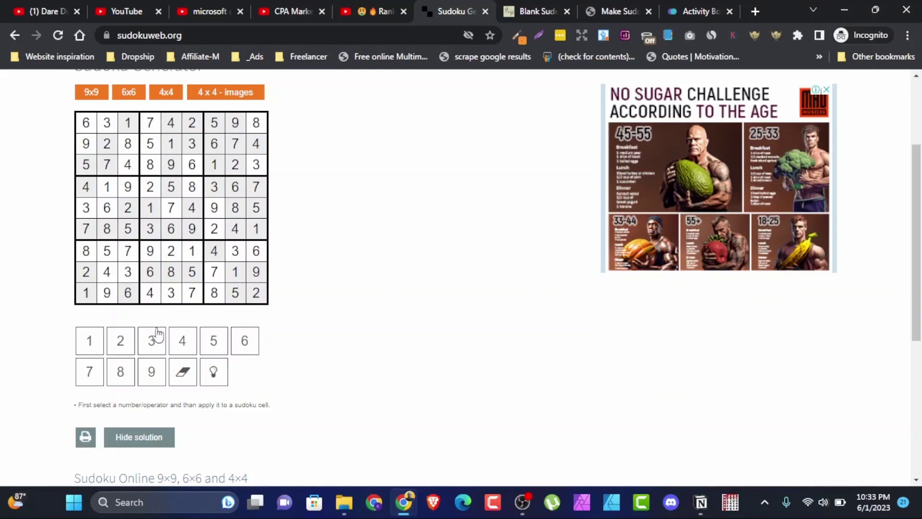
{"action": "scroll", "coordinate": [127, 264], "scroll_direction": "up", "scroll_amount": 3}
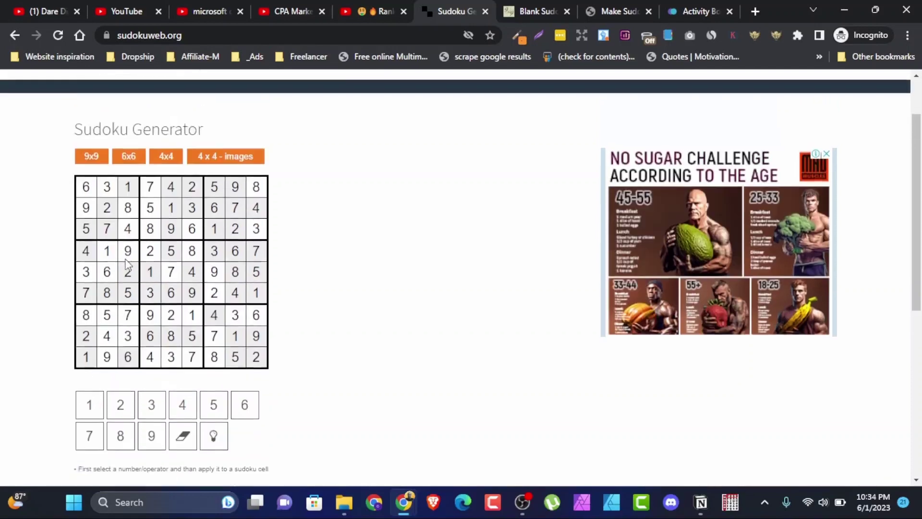
{"action": "scroll", "coordinate": [91, 370], "scroll_direction": "down", "scroll_amount": 4}
{"action": "left_click", "coordinate": [129, 373]}
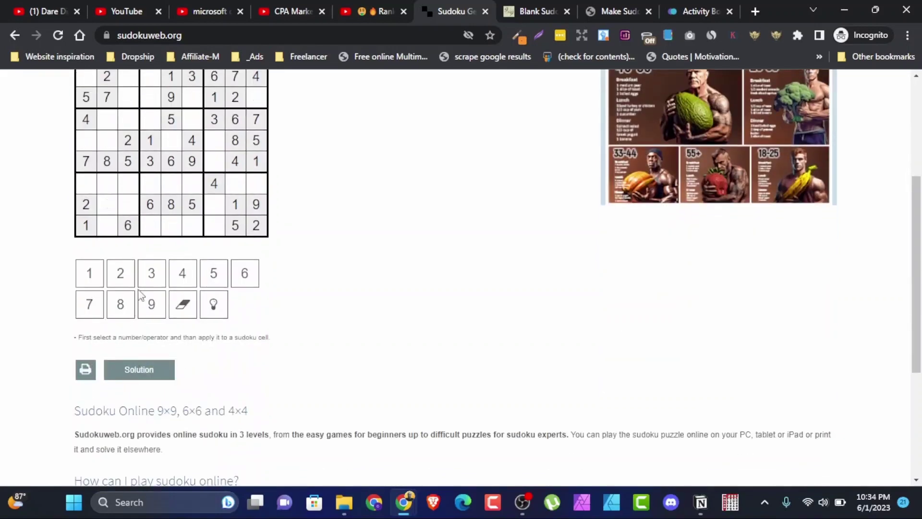
Step: Enter 1 in the second cell of the first row and 2 in the fourth cell of each of the first two rows
{"action": "scroll", "coordinate": [156, 204], "scroll_direction": "up", "scroll_amount": 3}
{"action": "left_click", "coordinate": [107, 191]}
{"action": "left_click", "coordinate": [121, 407]}
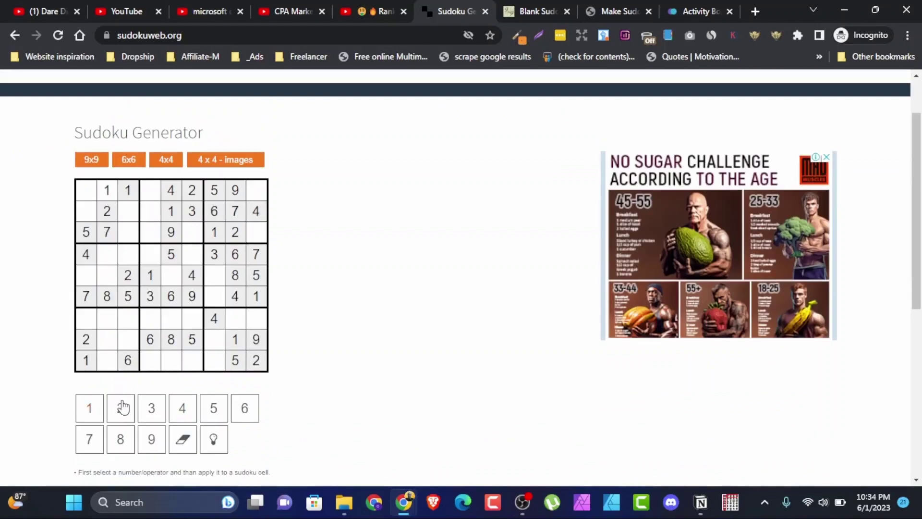
{"action": "left_click", "coordinate": [150, 192]}
{"action": "left_click", "coordinate": [154, 212]}
{"action": "scroll", "coordinate": [314, 288], "scroll_direction": "up", "scroll_amount": 2}
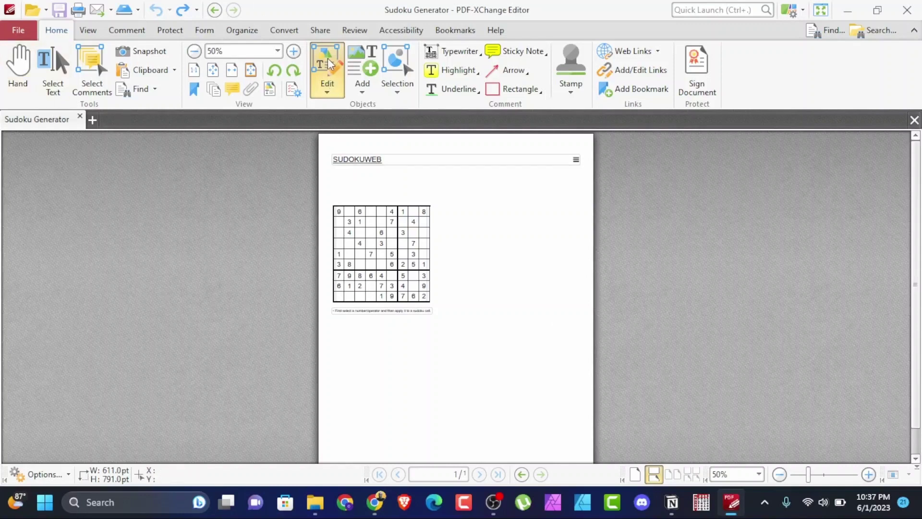
Step: Delete the SUDOKUWEB header, its underline and the instruction line beneath the grid from the puzzle PDF
{"action": "left_click", "coordinate": [497, 166]}
{"action": "key", "text": "Delete"}
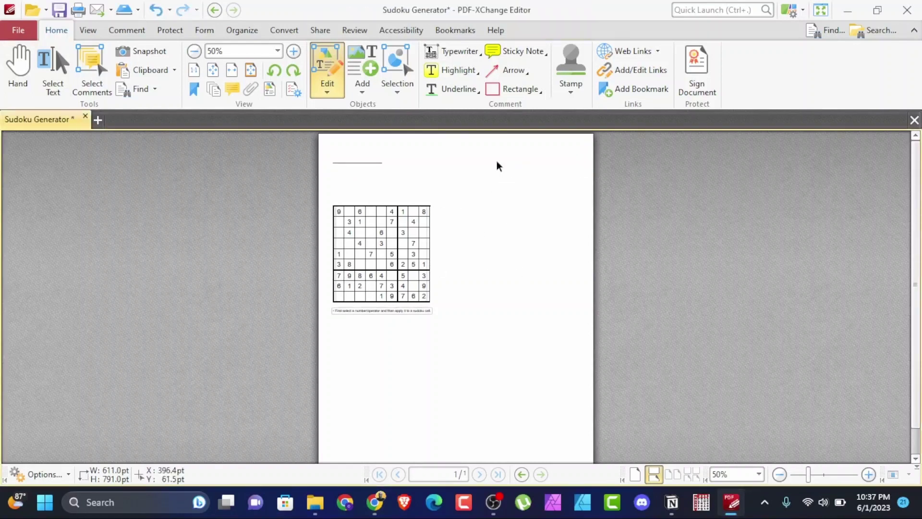
{"action": "left_click", "coordinate": [360, 163]}
{"action": "key", "text": "Delete"}
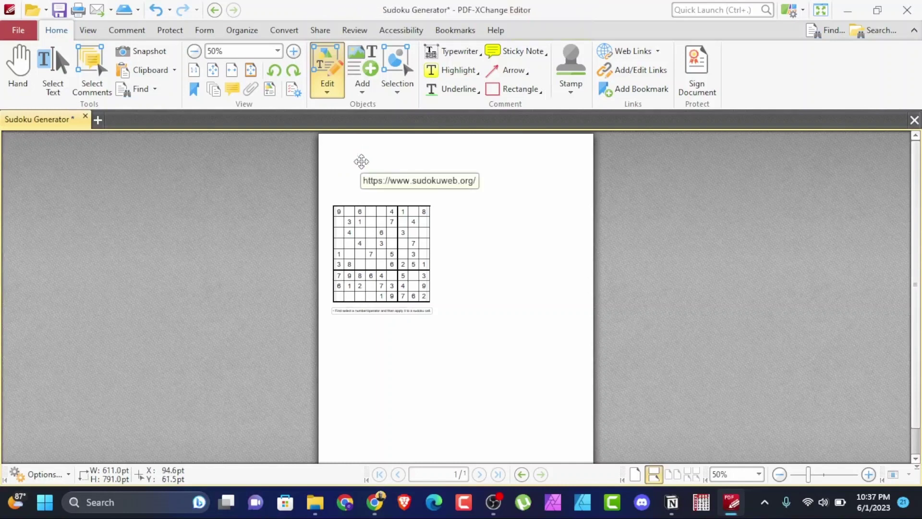
{"action": "left_click", "coordinate": [396, 311]}
{"action": "key", "text": "Delete"}
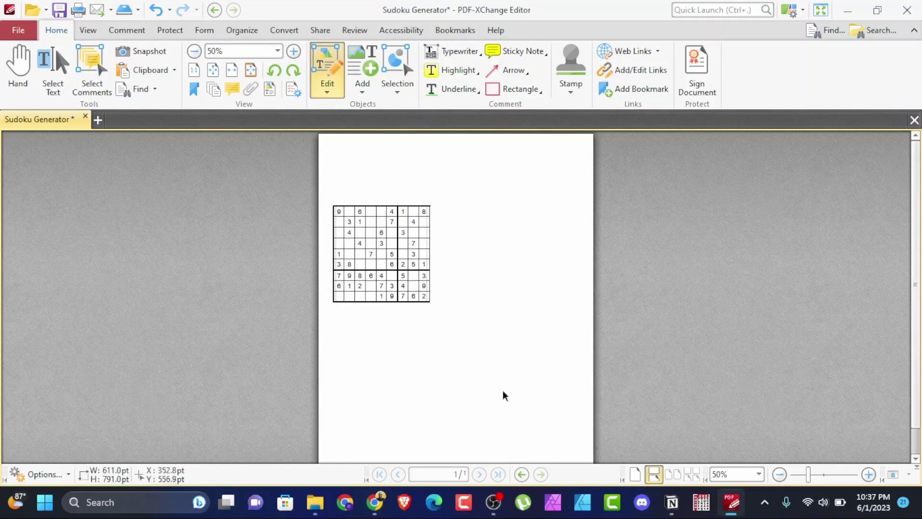
Step: Select only the sudoku grid and enlarge it proportionally to nearly the full page width
{"action": "left_click_drag", "start_coordinate": [607, 365], "coordinate": [265, 145]}
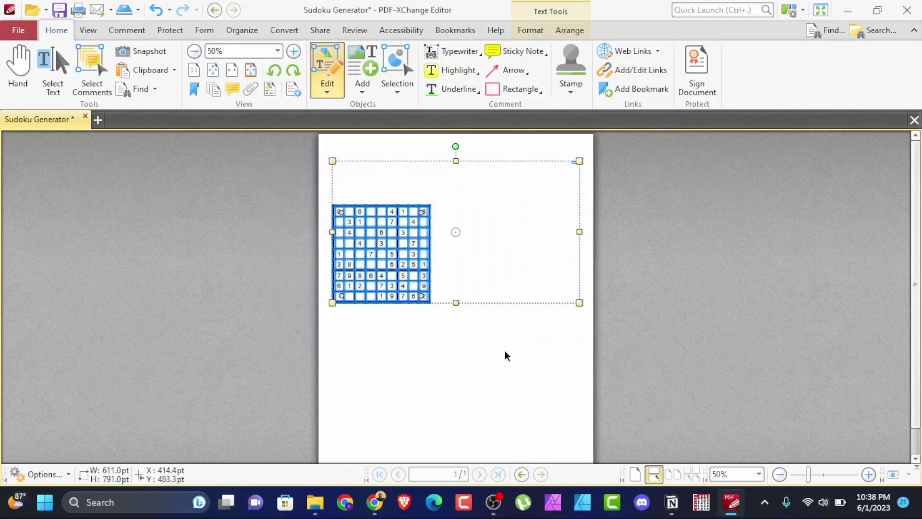
{"action": "left_click", "coordinate": [539, 360]}
{"action": "left_click_drag", "start_coordinate": [449, 322], "coordinate": [319, 196]}
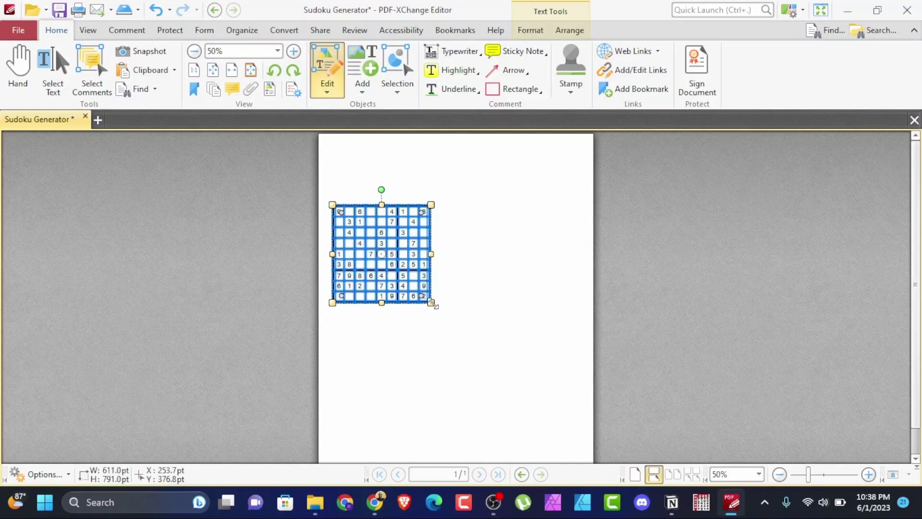
{"action": "left_click_drag", "start_coordinate": [432, 304], "coordinate": [577, 448]}
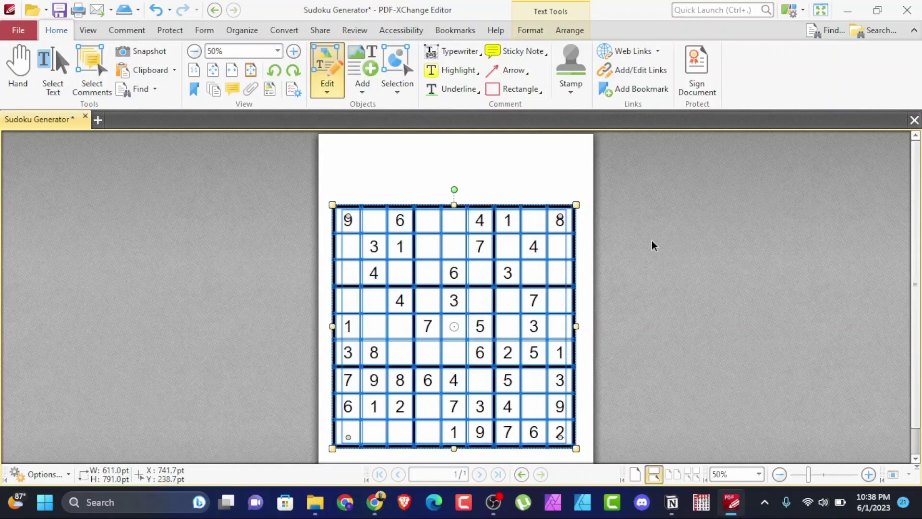
Step: Nudge the enlarged puzzle grid slightly upward on the page and deselect it
{"action": "key", "text": "Up"}
{"action": "key", "text": "Up"}
{"action": "key", "text": "Up"}
{"action": "key", "text": "Up"}
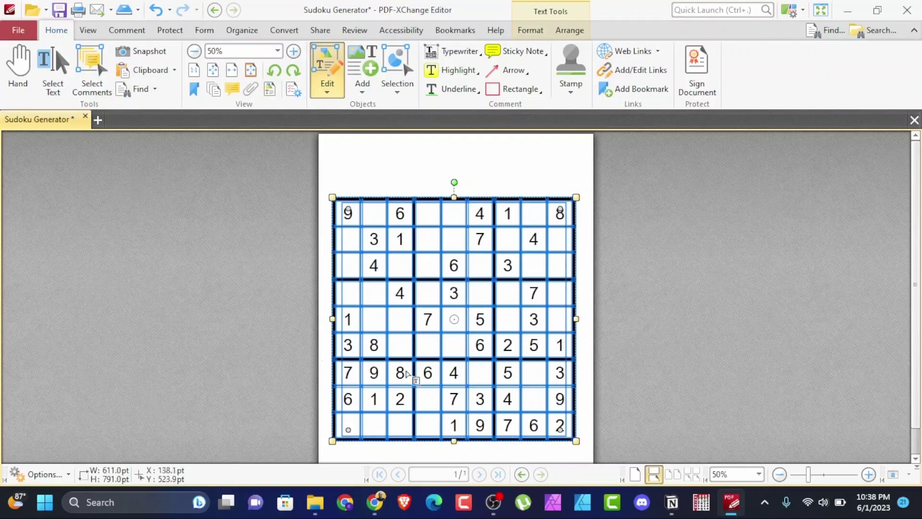
{"action": "left_click", "coordinate": [655, 200]}
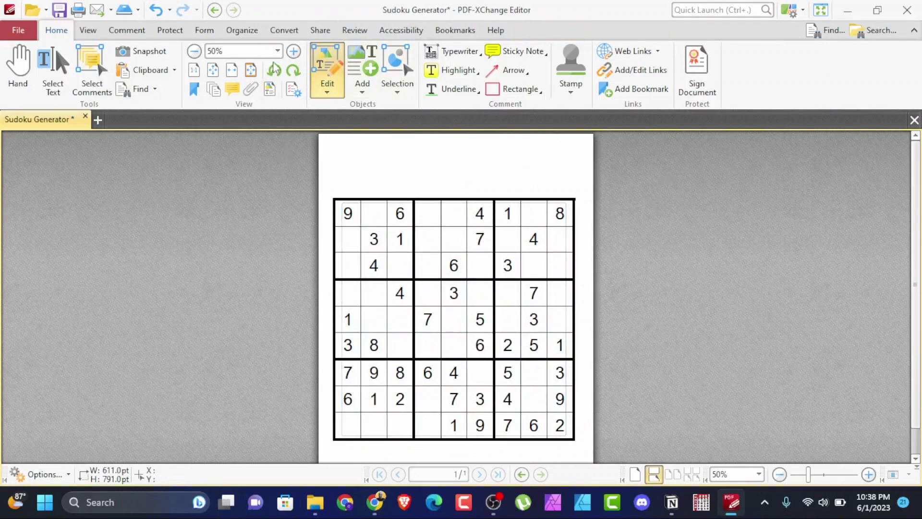
Step: Resize the puzzle page to a custom paper size of 8.5 x 11 inches
{"action": "left_click", "coordinate": [245, 34]}
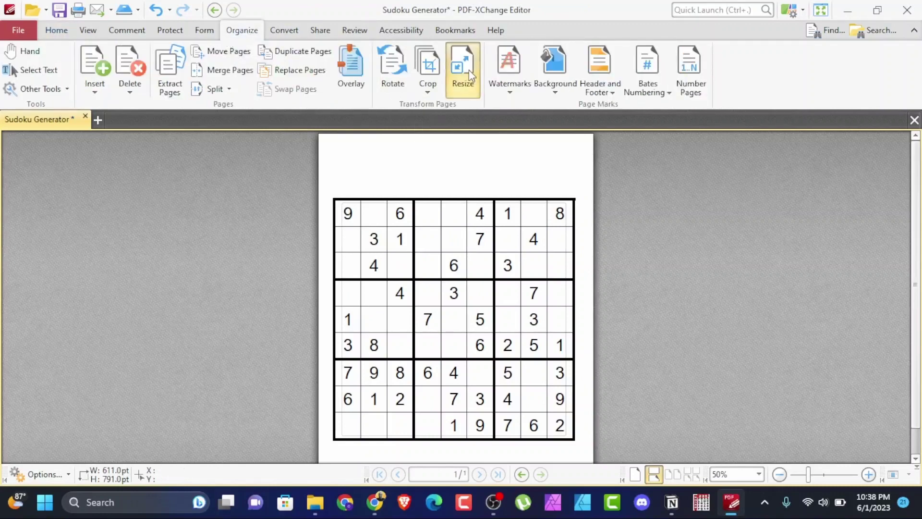
{"action": "left_click", "coordinate": [469, 70]}
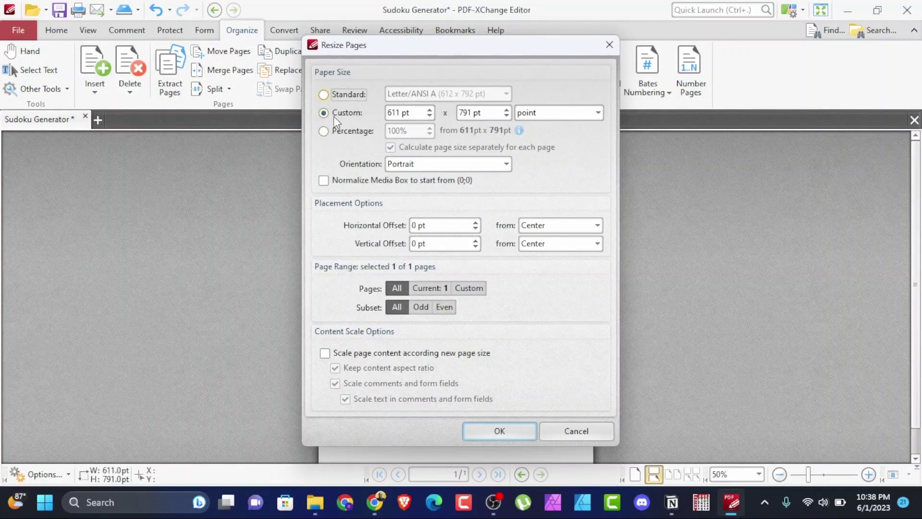
{"action": "left_click", "coordinate": [598, 116]}
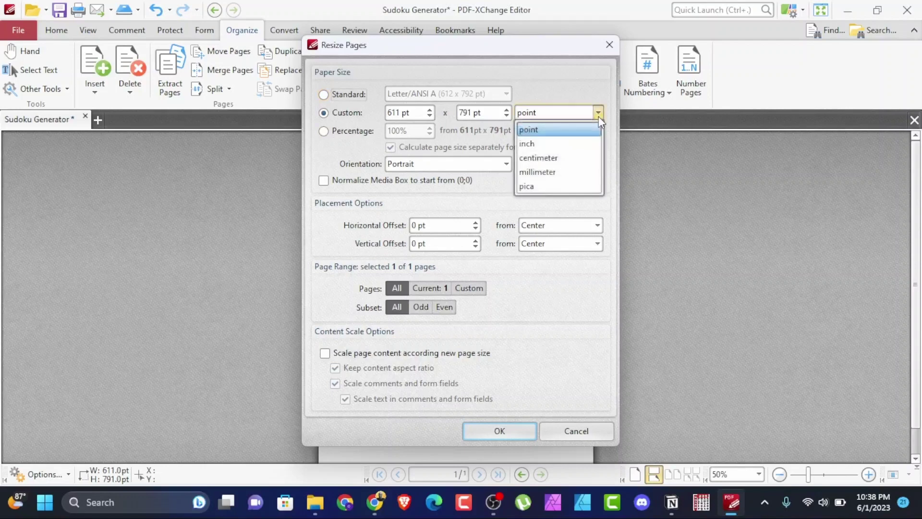
{"action": "left_click", "coordinate": [564, 143]}
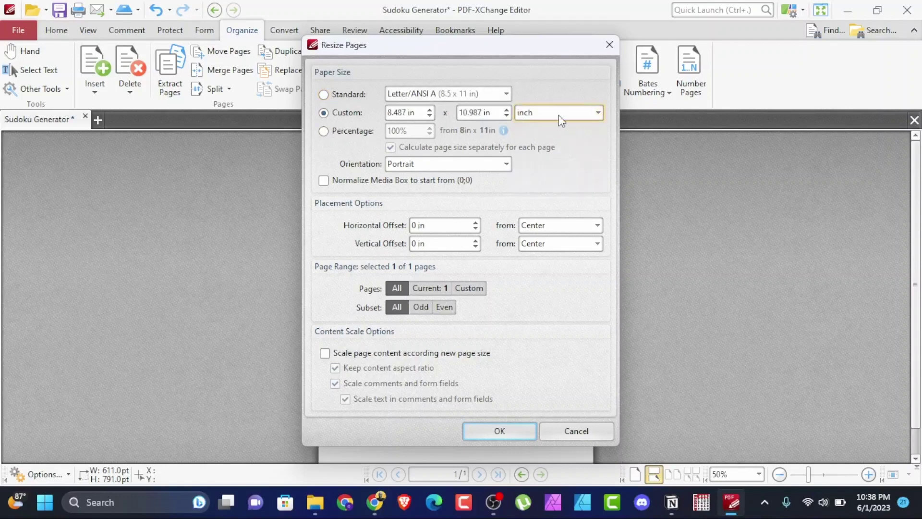
{"action": "left_click_drag", "start_coordinate": [419, 113], "coordinate": [388, 116]}
{"action": "type", "text": "8.5"}
{"action": "left_click_drag", "start_coordinate": [492, 114], "coordinate": [437, 116]}
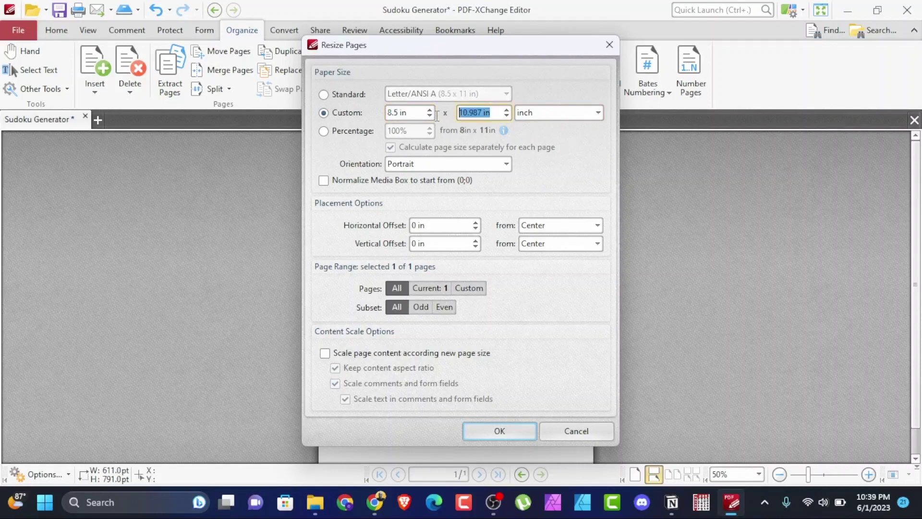
{"action": "type", "text": "11"}
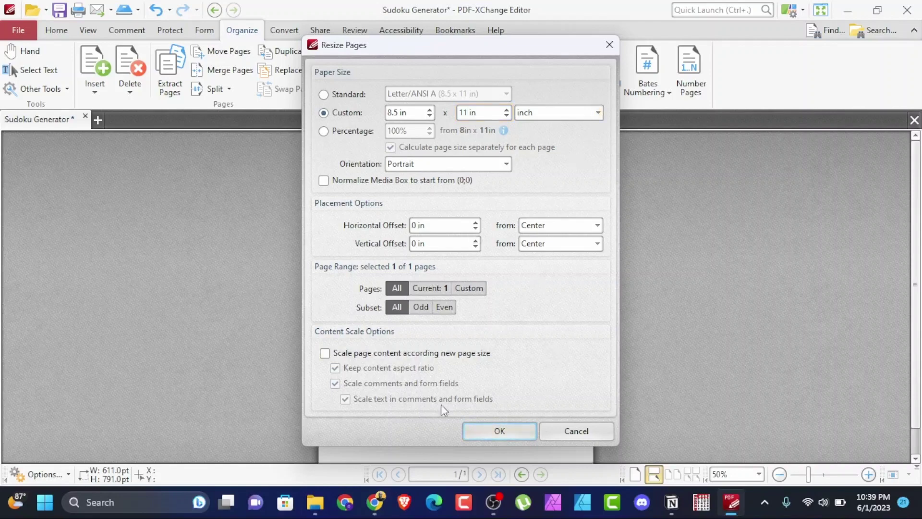
{"action": "left_click", "coordinate": [499, 431]}
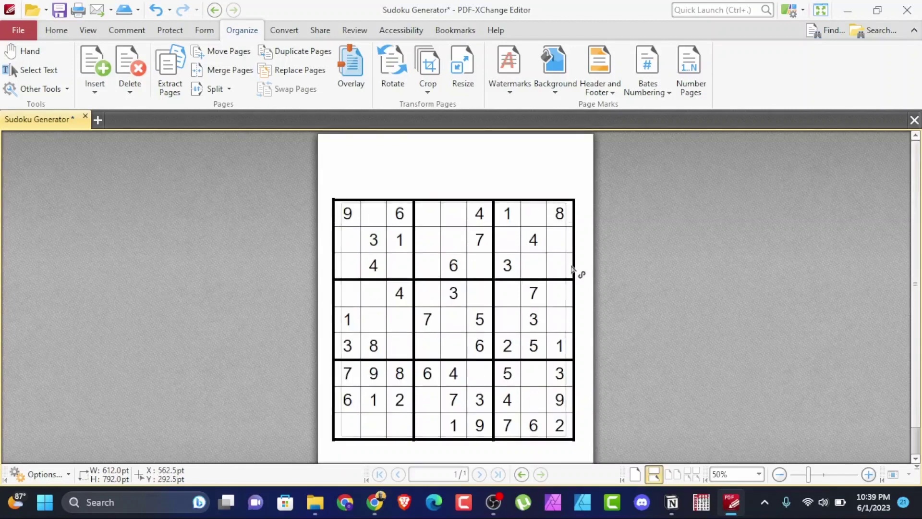
{"action": "scroll", "coordinate": [572, 270], "scroll_direction": "down", "scroll_amount": 1}
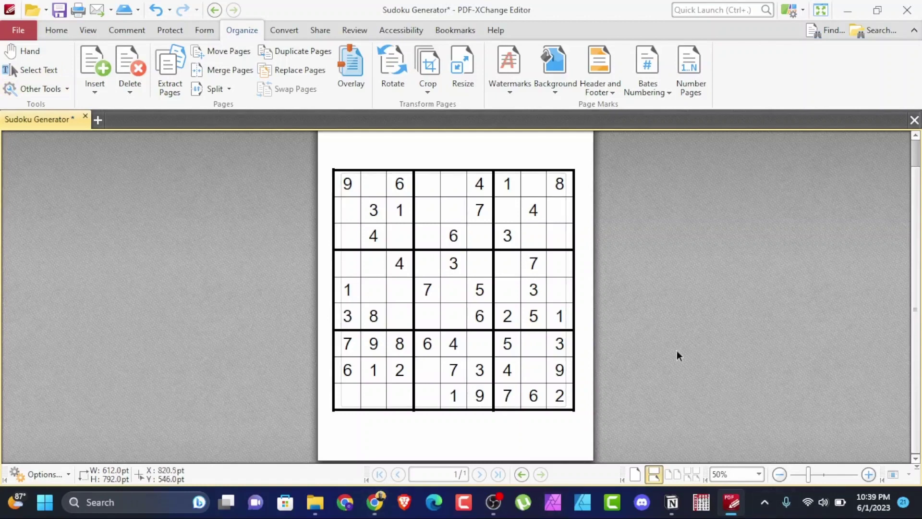
Step: Open the Sudoku solution 1 PDF and delete its SUDOKUWEB header, underline and instruction line
{"action": "left_click", "coordinate": [573, 369]}
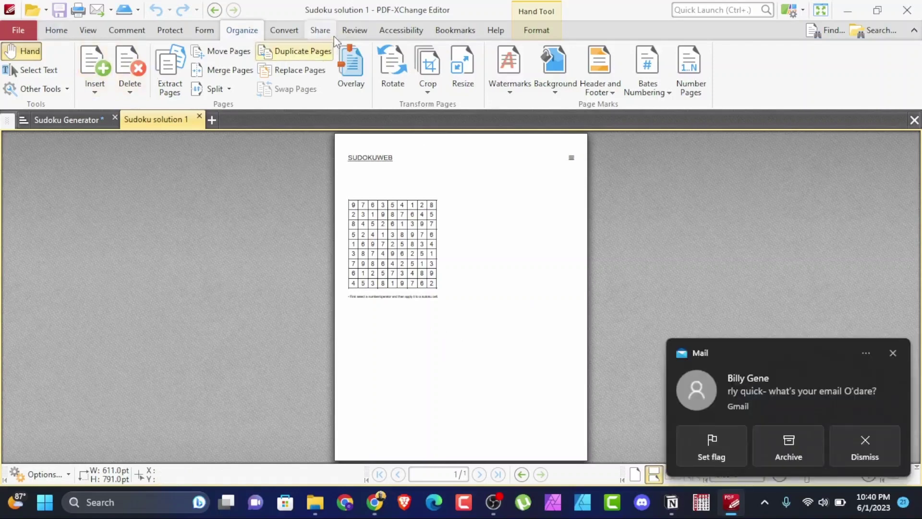
{"action": "left_click", "coordinate": [57, 30]}
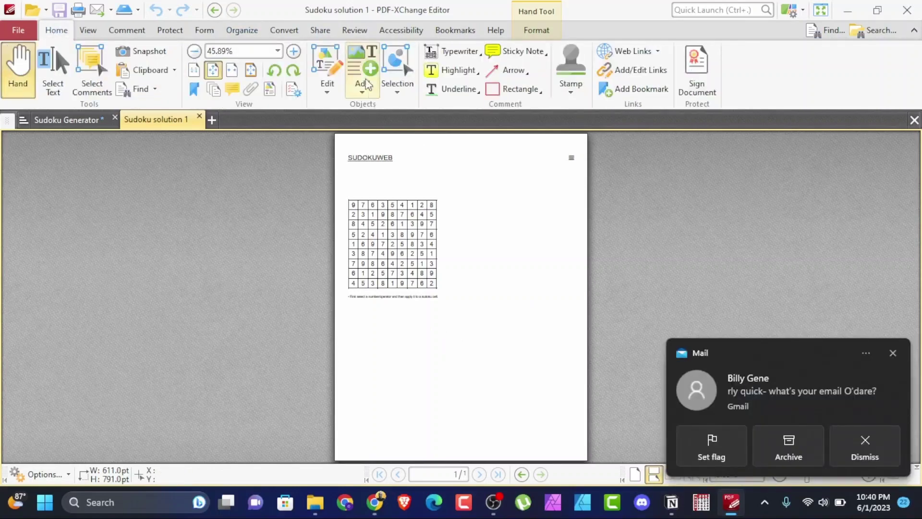
{"action": "left_click", "coordinate": [330, 69]}
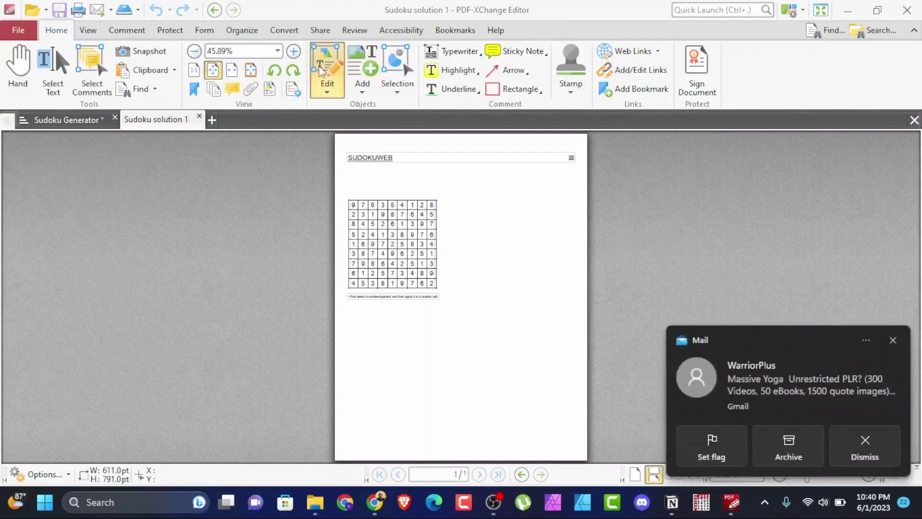
{"action": "left_click", "coordinate": [470, 162]}
{"action": "key", "text": "Delete"}
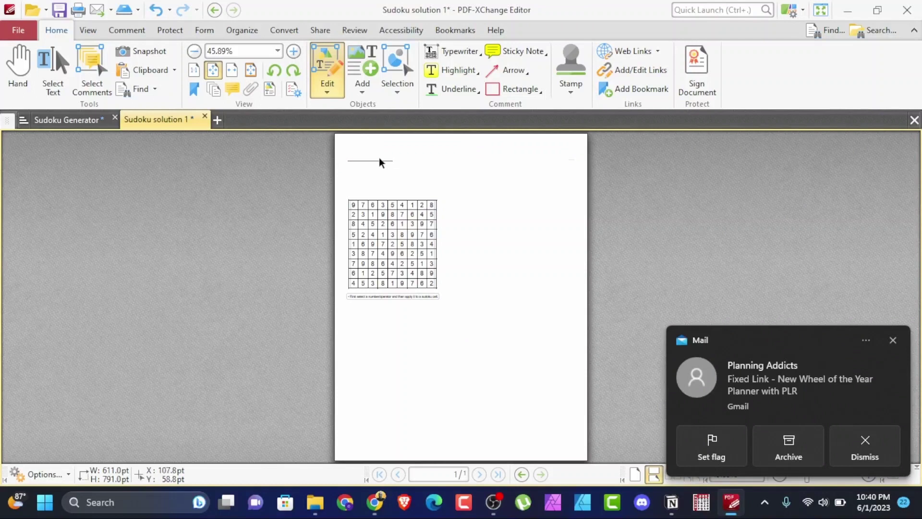
{"action": "left_click", "coordinate": [394, 297]}
{"action": "key", "text": "Delete"}
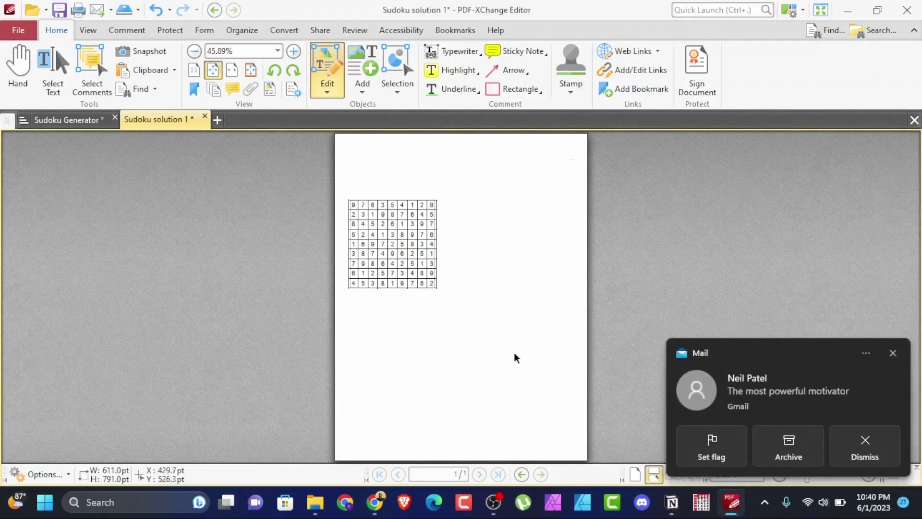
Step: Enlarge the solution grid to nearly the full page width and nudge it up and slightly right to centre it
{"action": "left_click_drag", "start_coordinate": [587, 363], "coordinate": [319, 149]}
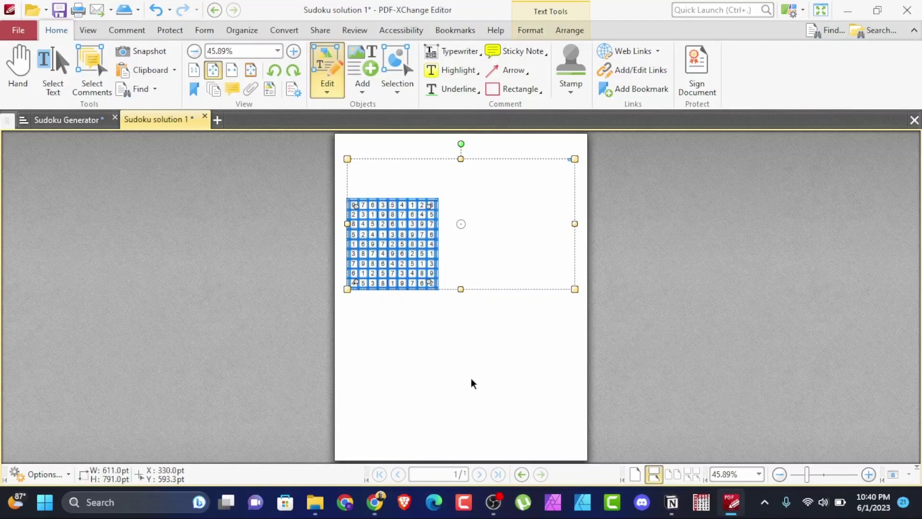
{"action": "left_click_drag", "start_coordinate": [438, 289], "coordinate": [565, 416]}
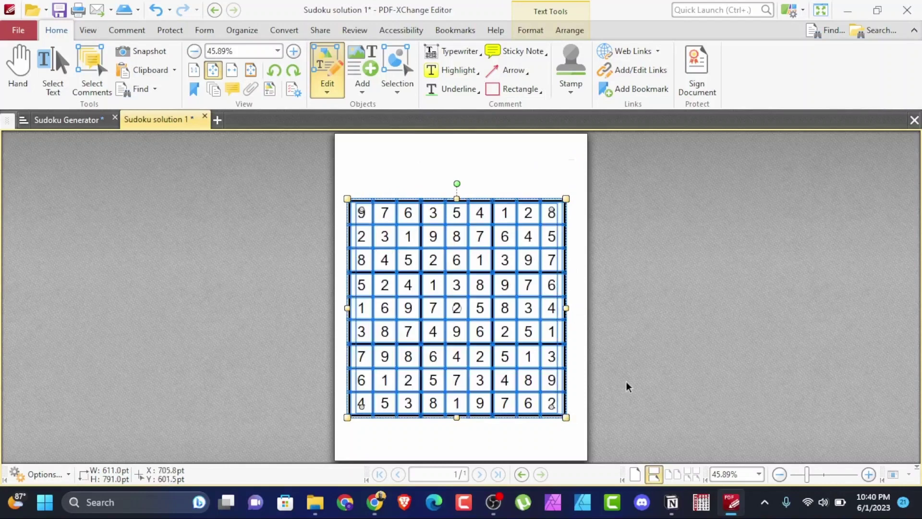
{"action": "key", "text": "Up"}
{"action": "key", "text": "Up"}
{"action": "key", "text": "Up"}
{"action": "key", "text": "Up"}
{"action": "key", "text": "Up"}
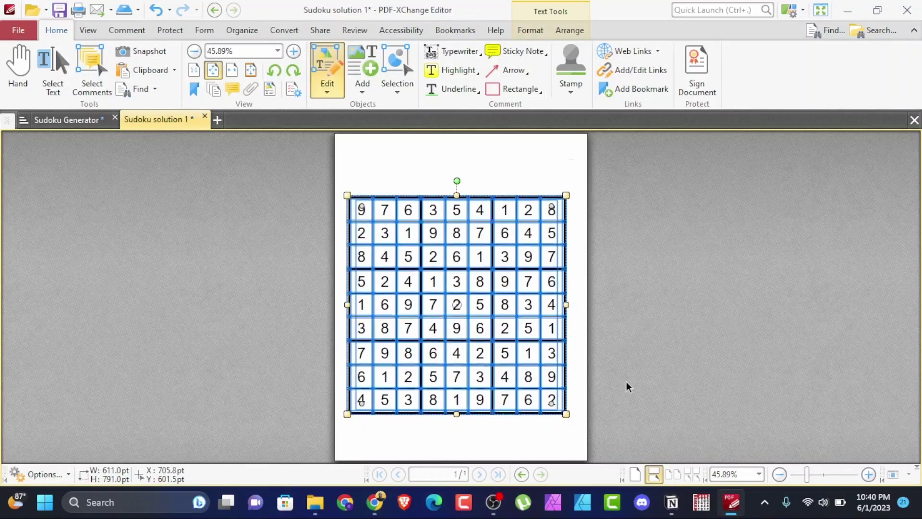
{"action": "key", "text": "Up"}
{"action": "key", "text": "Up"}
{"action": "key", "text": "Right"}
{"action": "key", "text": "Right"}
{"action": "key", "text": "Right"}
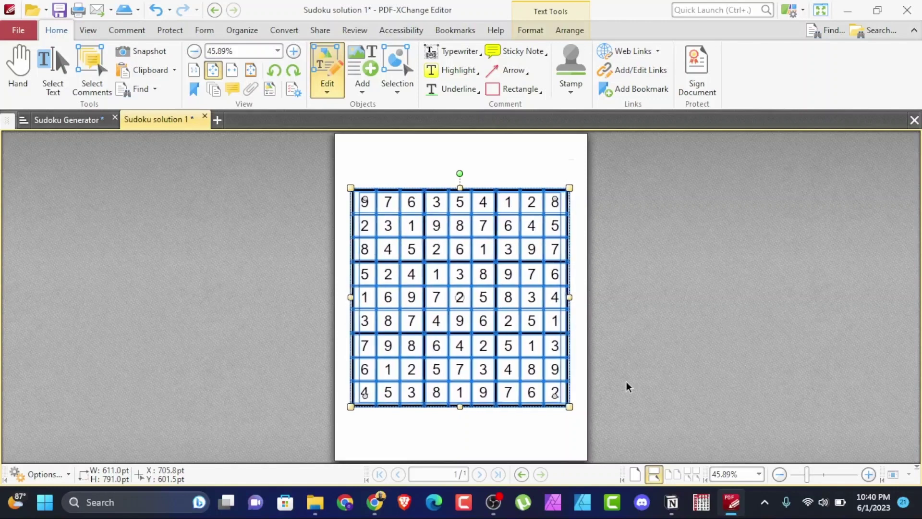
Step: Nudge the enlarged solution grid a little further up the page and deselect it
{"action": "key", "text": "Up"}
{"action": "key", "text": "Up"}
{"action": "key", "text": "Up"}
{"action": "key", "text": "Up"}
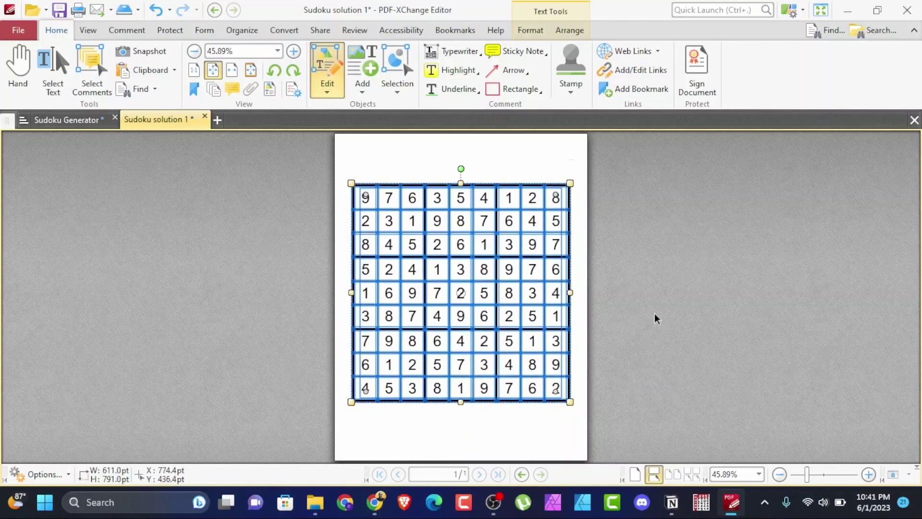
{"action": "key", "text": "Escape"}
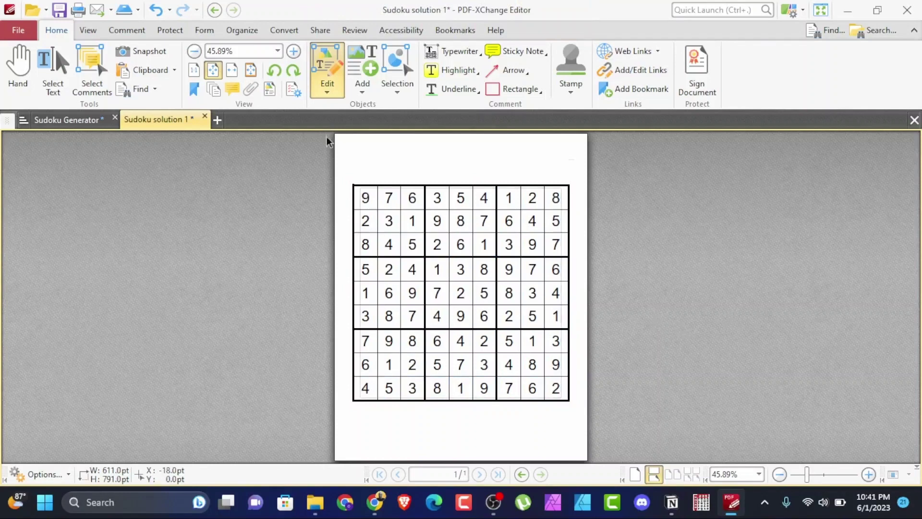
Step: Resize the solution page to a custom paper size of 8.5 x 11 inches
{"action": "left_click", "coordinate": [271, 33]}
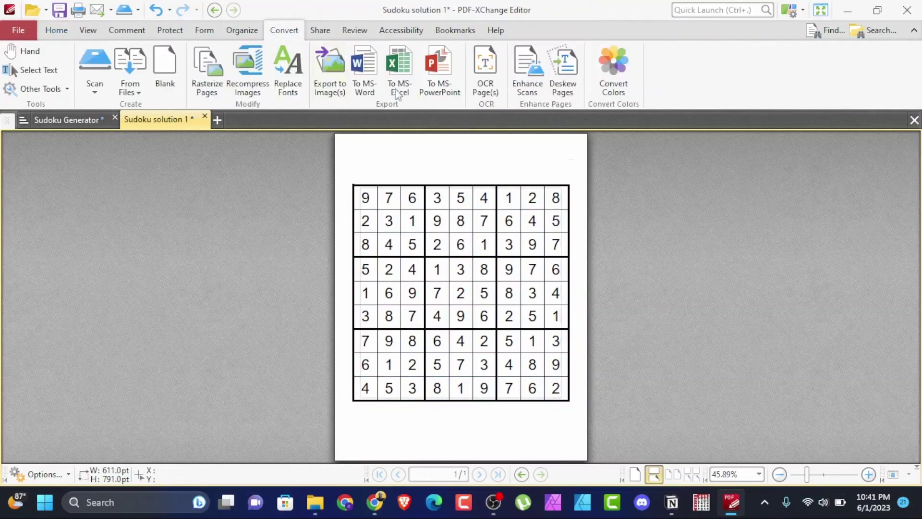
{"action": "left_click", "coordinate": [248, 35]}
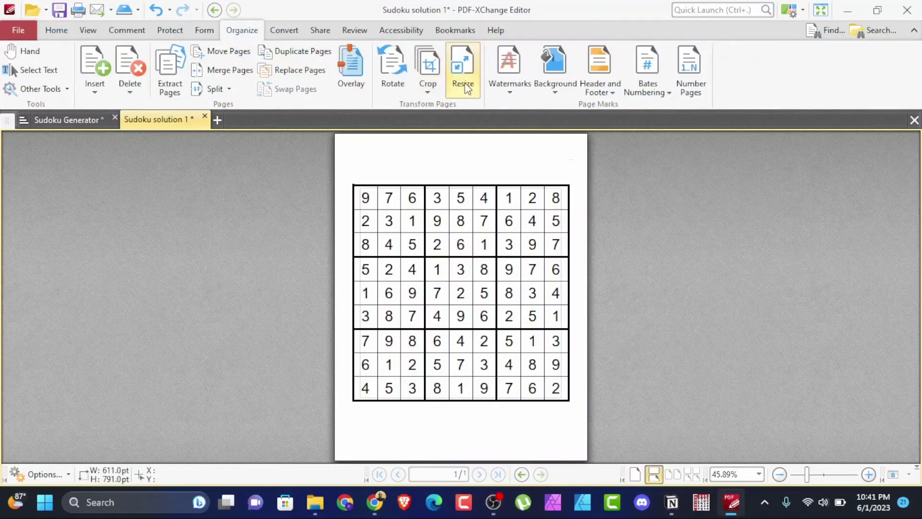
{"action": "left_click", "coordinate": [462, 80]}
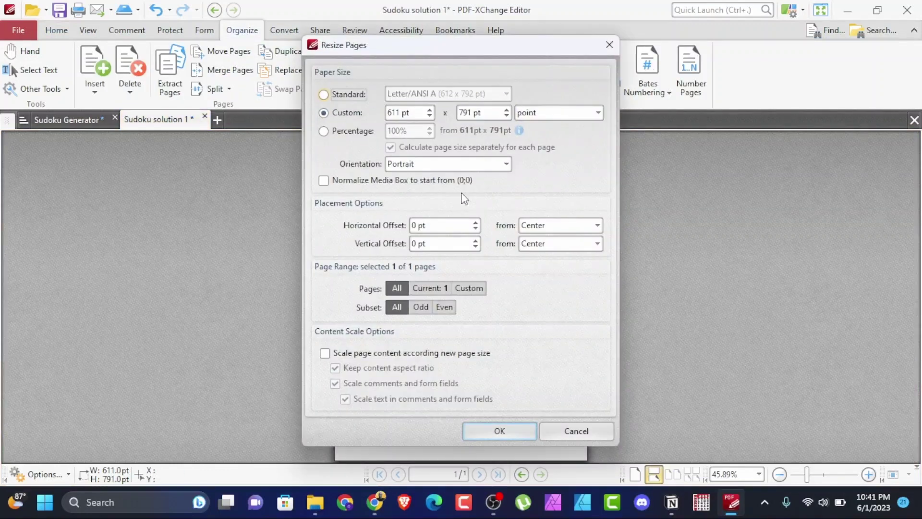
{"action": "left_click", "coordinate": [598, 113]}
{"action": "left_click", "coordinate": [570, 147]}
{"action": "left_click_drag", "start_coordinate": [424, 112], "coordinate": [379, 116]}
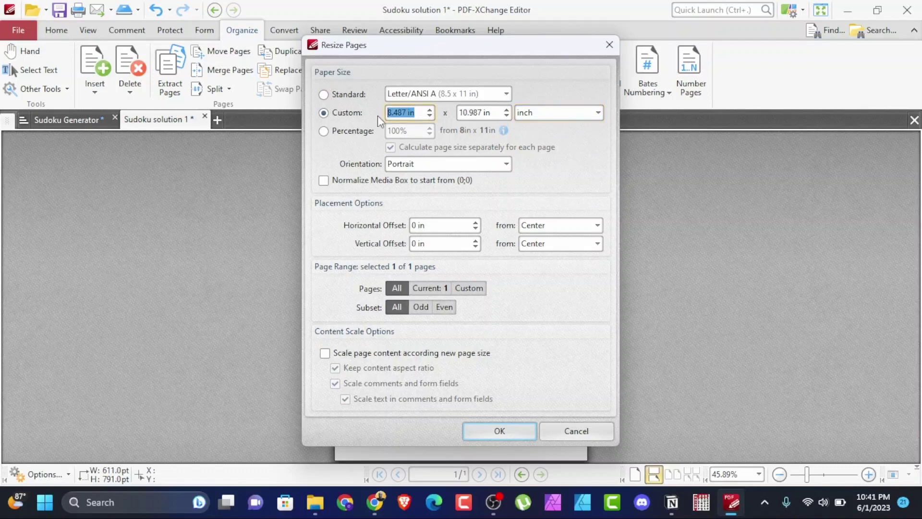
{"action": "type", "text": "8.5"}
{"action": "key", "text": "Tab"}
{"action": "type", "text": "11"}
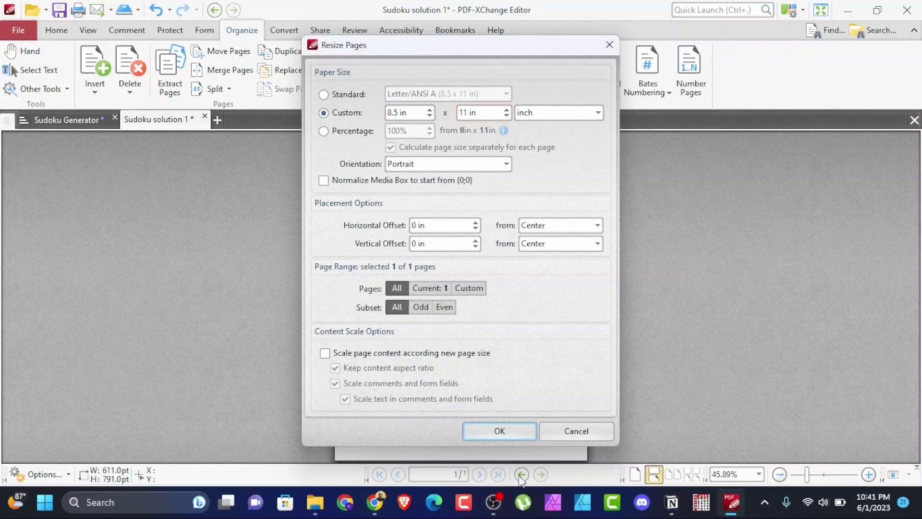
{"action": "left_click", "coordinate": [517, 432]}
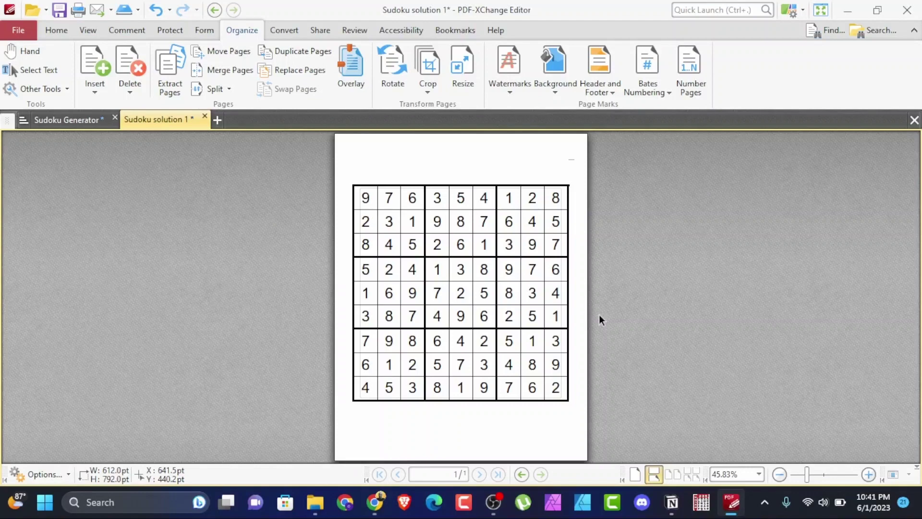
Step: Compare the puzzle PDF with the solution PDF, and switch to Chrome to review the sudokuweb.org generator page
{"action": "left_click", "coordinate": [77, 119]}
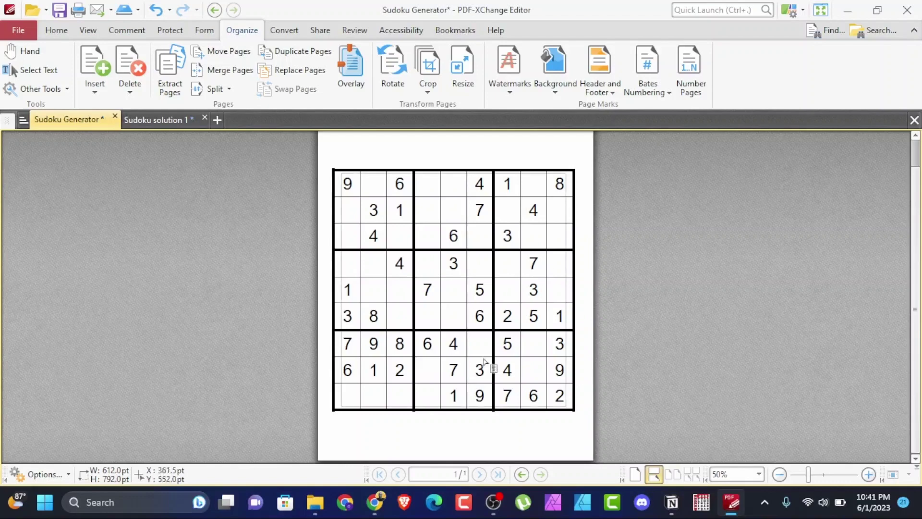
{"action": "key", "text": "ctrl+Tab"}
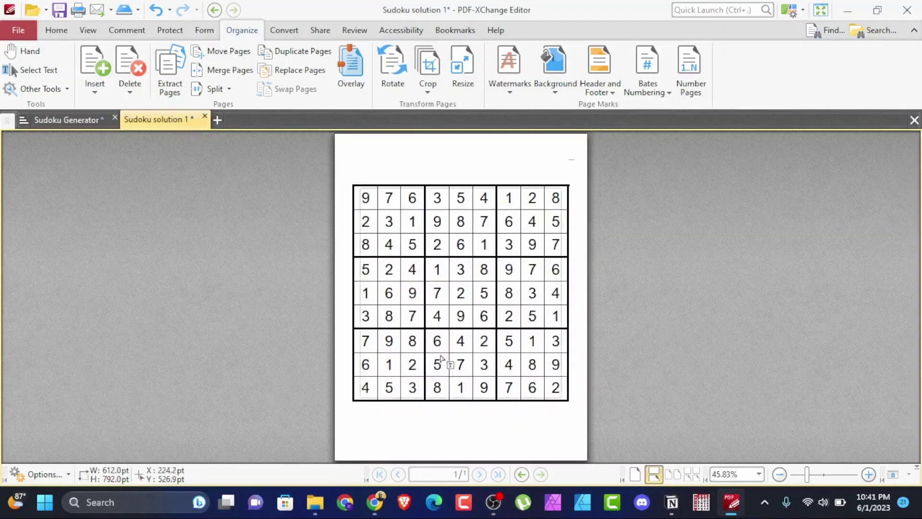
{"action": "left_click", "coordinate": [374, 502]}
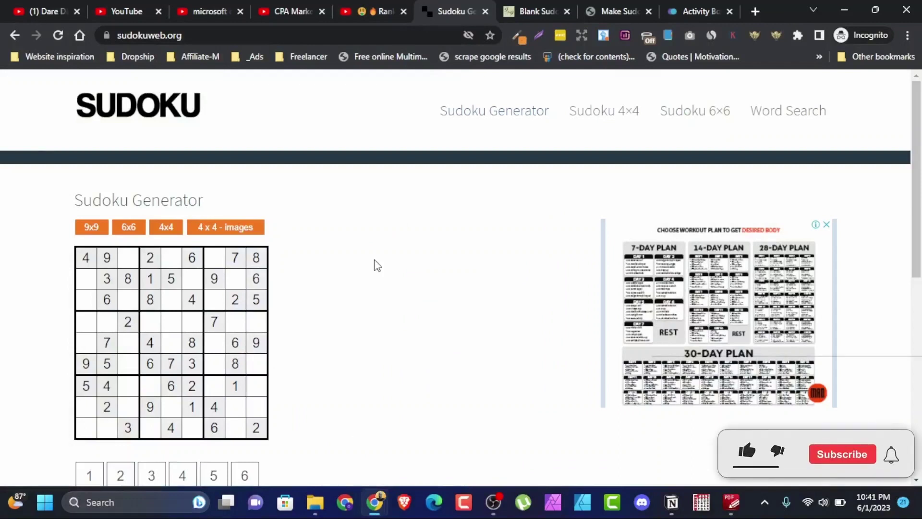
{"action": "scroll", "coordinate": [377, 264], "scroll_direction": "down", "scroll_amount": 3}
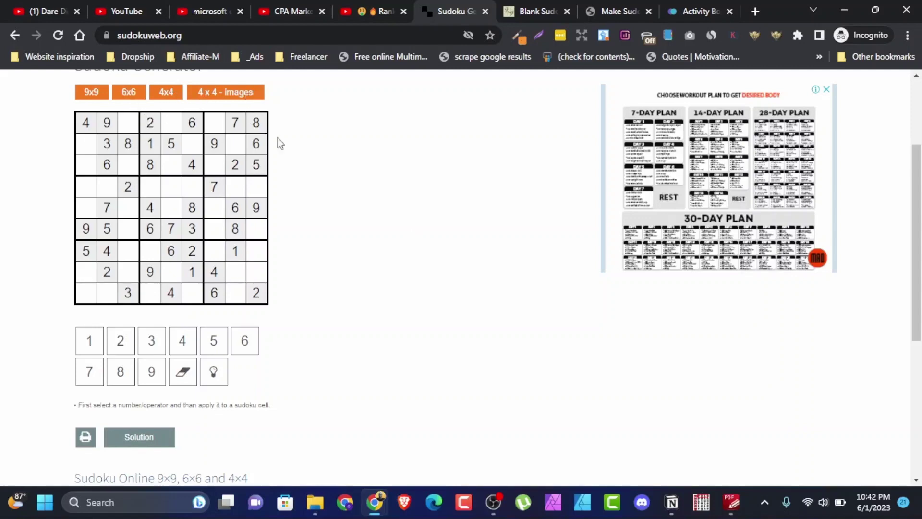
{"action": "scroll", "coordinate": [386, 311], "scroll_direction": "up", "scroll_amount": 3}
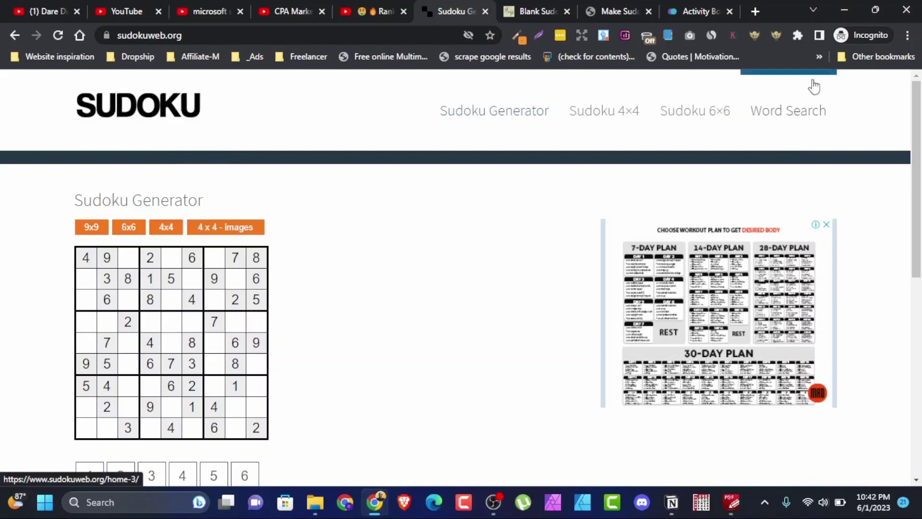
Step: Open the site's Word Search page and go through its instructions as far as the word search generator
{"action": "left_click", "coordinate": [797, 115]}
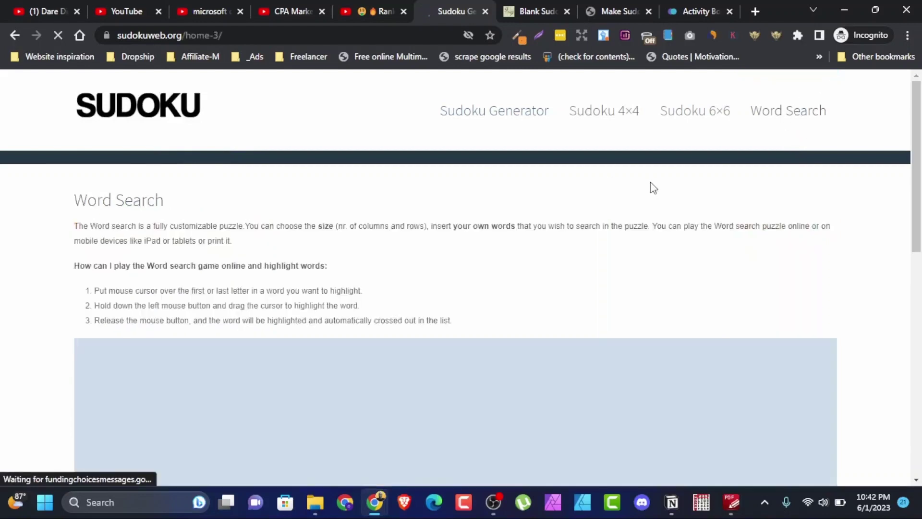
{"action": "scroll", "coordinate": [651, 187], "scroll_direction": "down", "scroll_amount": 3}
{"action": "scroll", "coordinate": [650, 183], "scroll_direction": "up", "scroll_amount": 3}
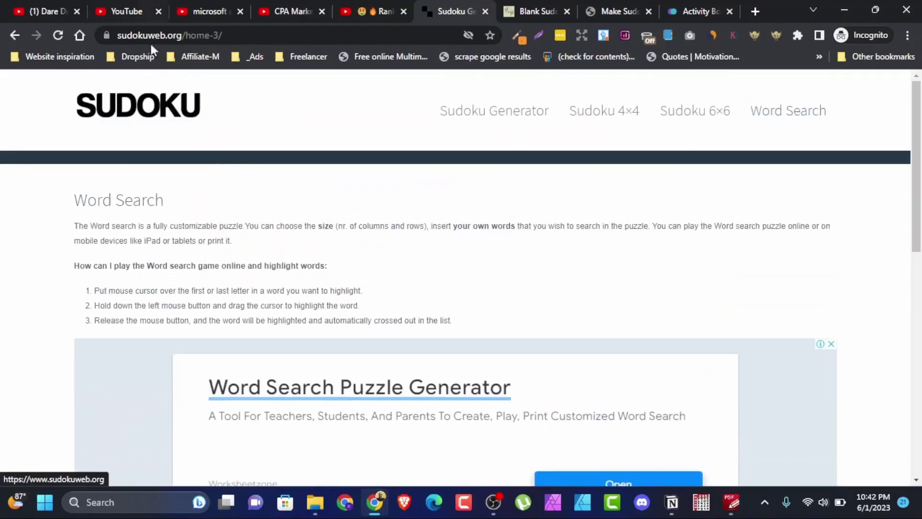
{"action": "scroll", "coordinate": [294, 226], "scroll_direction": "down", "scroll_amount": 1}
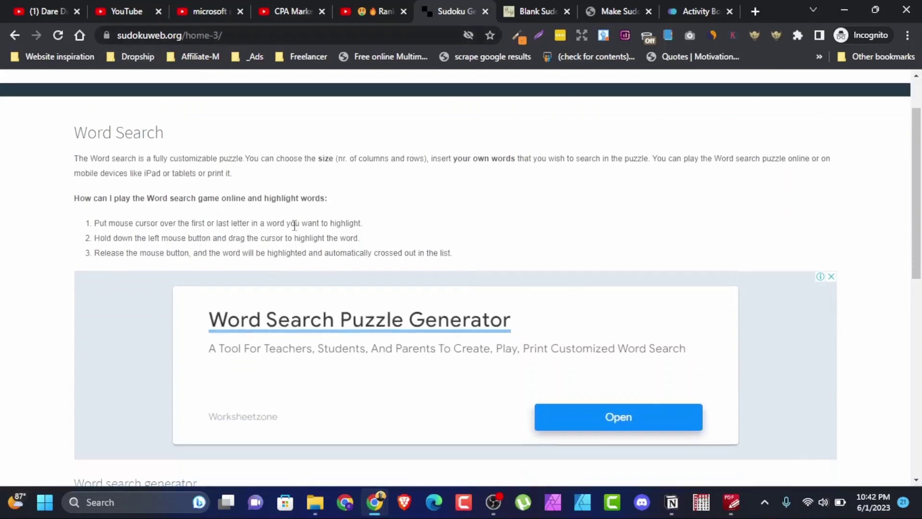
{"action": "left_click_drag", "start_coordinate": [191, 207], "coordinate": [482, 253]}
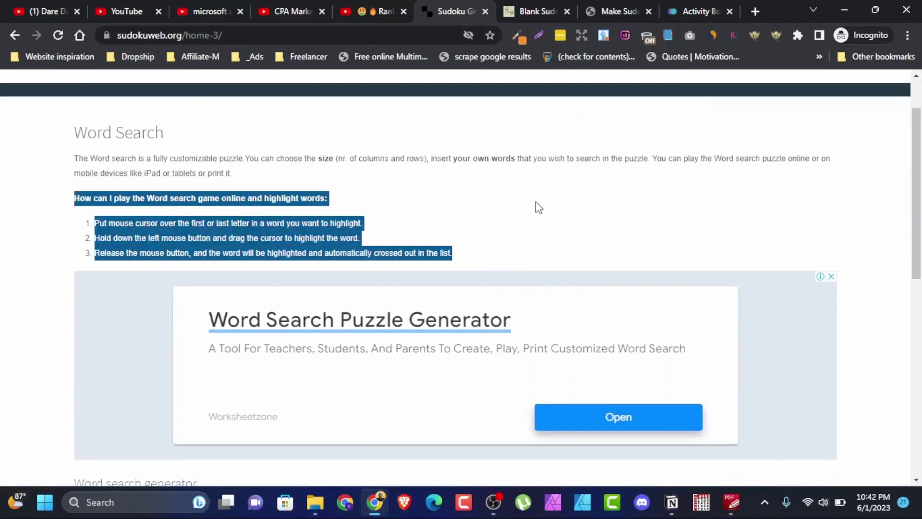
{"action": "left_click", "coordinate": [539, 206]}
{"action": "scroll", "coordinate": [538, 206], "scroll_direction": "down", "scroll_amount": 3}
{"action": "scroll", "coordinate": [682, 386], "scroll_direction": "down", "scroll_amount": 6}
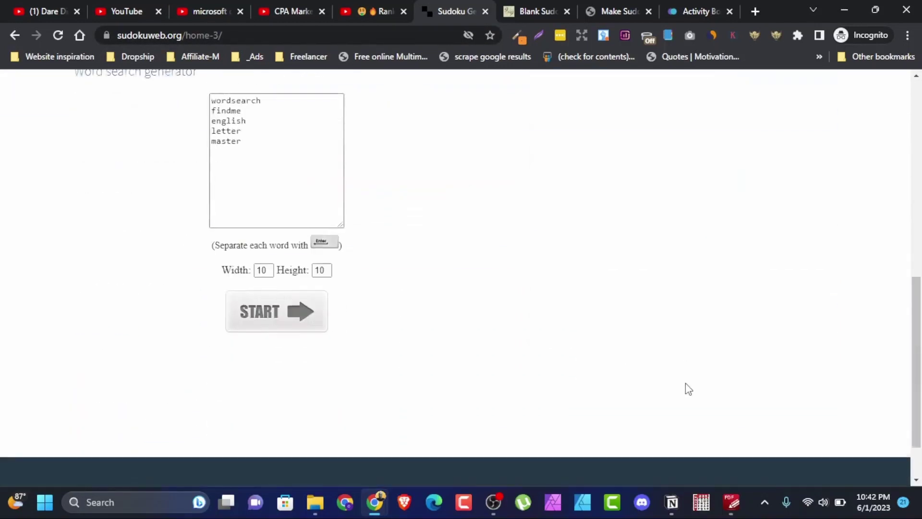
{"action": "scroll", "coordinate": [636, 377], "scroll_direction": "up", "scroll_amount": 2}
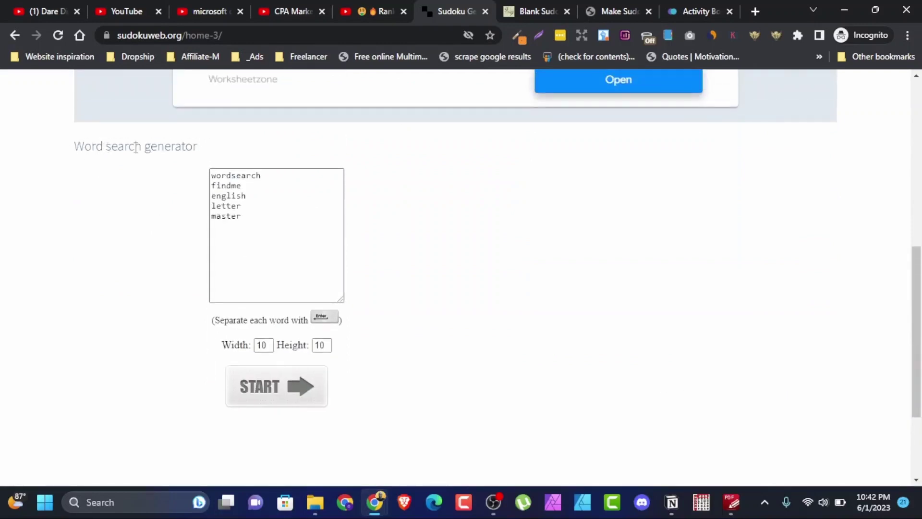
Step: Generate a word search from the default word list with a width of 12 and a height of 15
{"action": "left_click", "coordinate": [249, 229]}
{"action": "key", "text": "ctrl+a"}
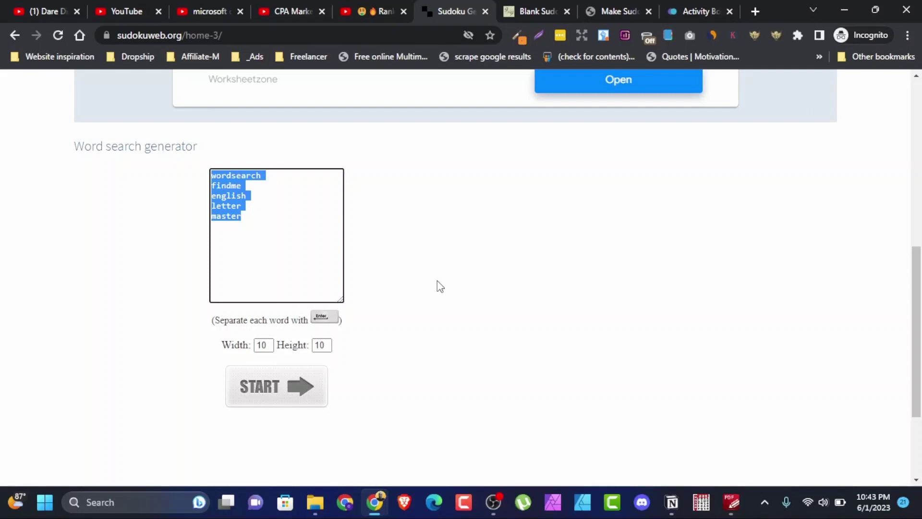
{"action": "left_click", "coordinate": [406, 320]}
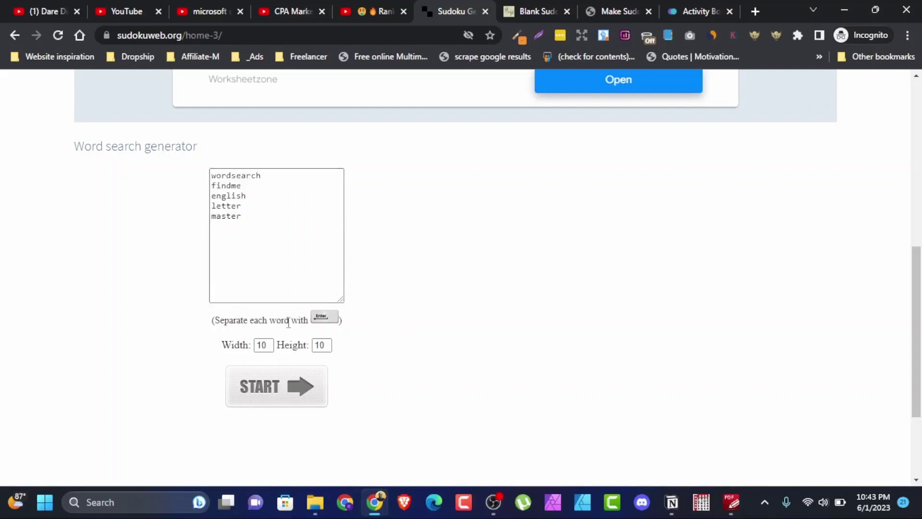
{"action": "left_click_drag", "start_coordinate": [262, 175], "coordinate": [214, 175]}
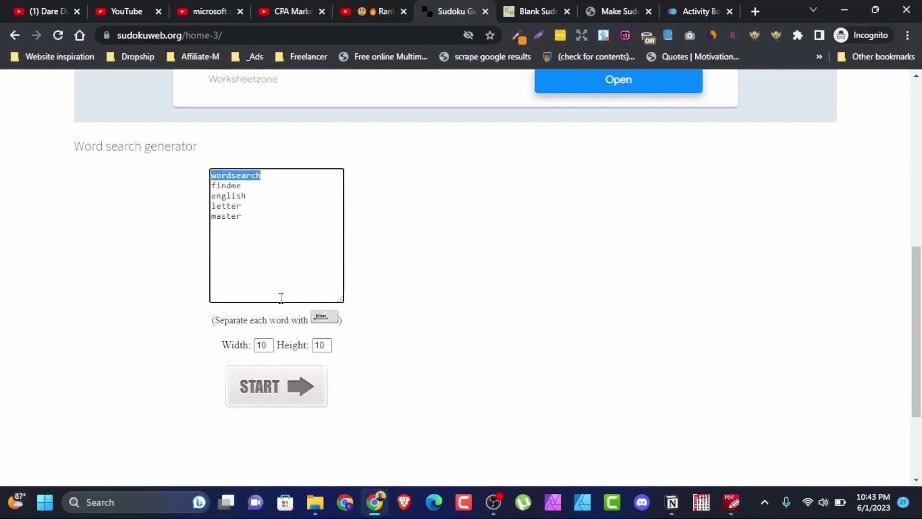
{"action": "left_click_drag", "start_coordinate": [268, 345], "coordinate": [255, 345]}
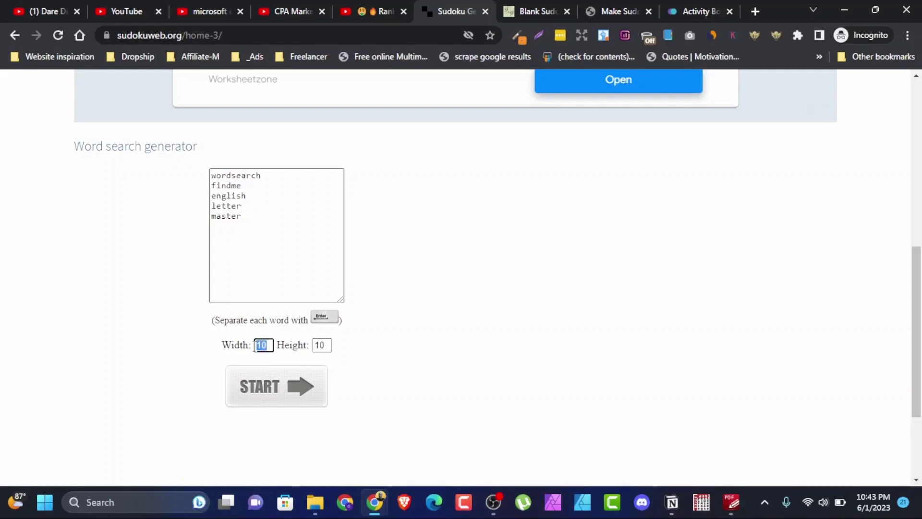
{"action": "type", "text": "12"}
{"action": "left_click_drag", "start_coordinate": [327, 345], "coordinate": [316, 347]}
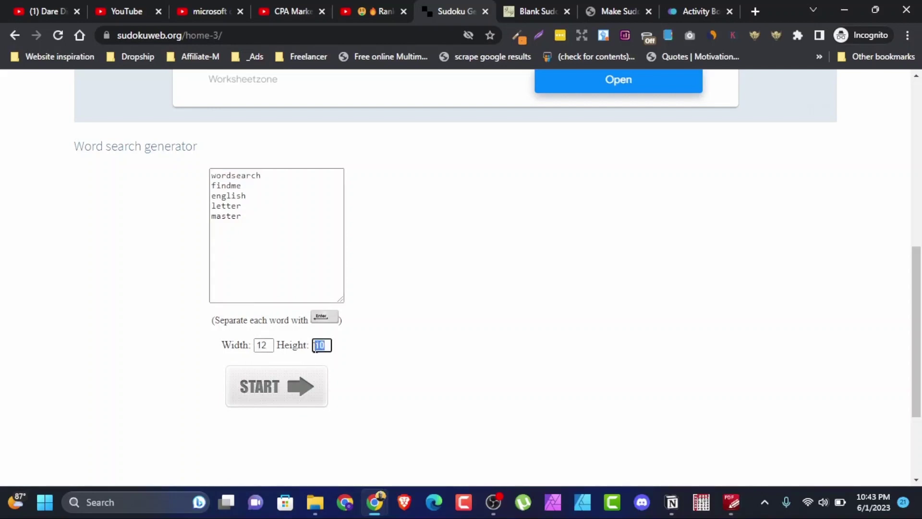
{"action": "type", "text": "15"}
{"action": "left_click", "coordinate": [266, 395]}
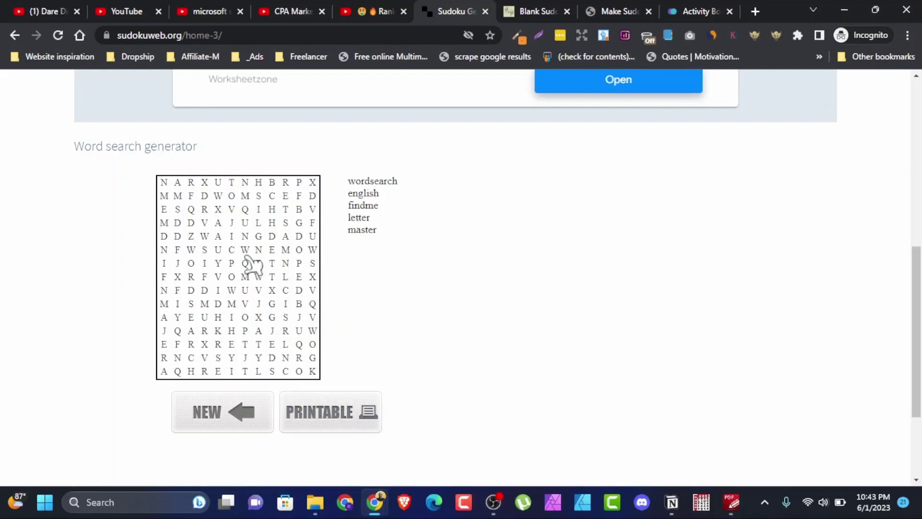
Step: Preview the printable version of the word search and cancel the print without saving it
{"action": "left_click", "coordinate": [342, 416]}
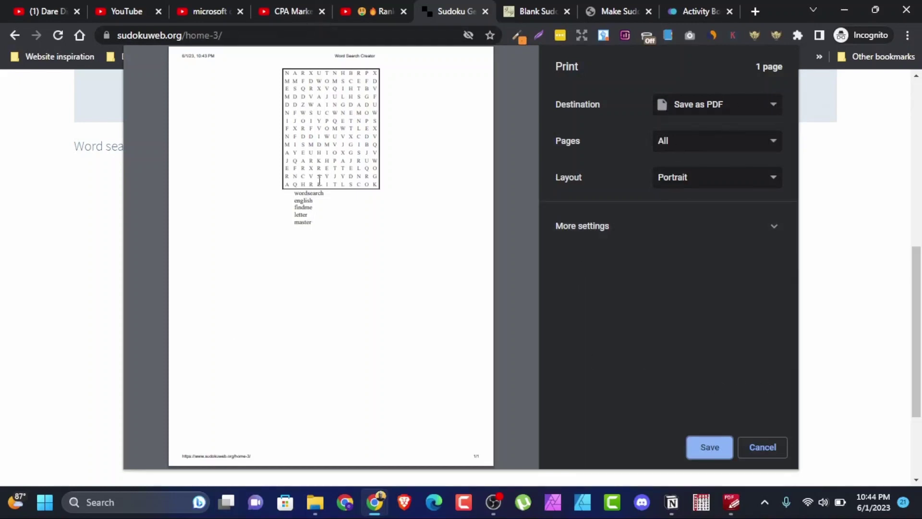
{"action": "mouse_move", "coordinate": [342, 344]}
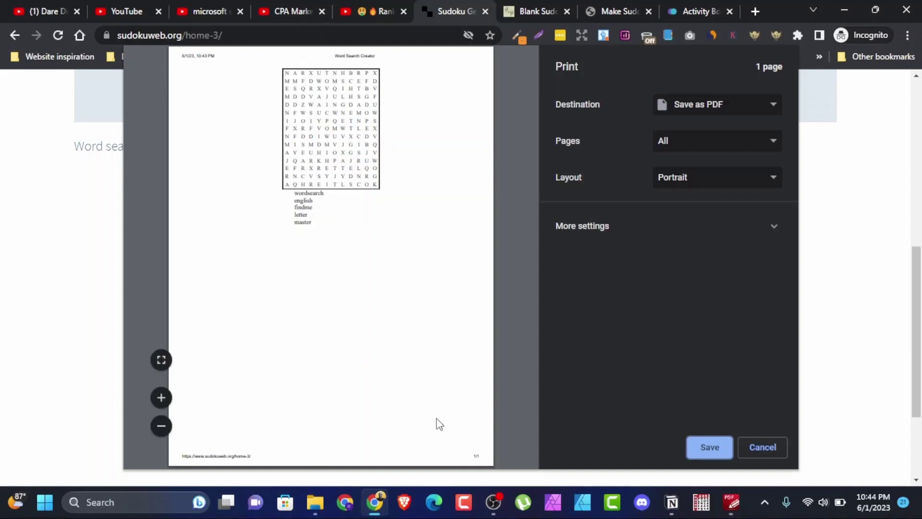
{"action": "left_click", "coordinate": [773, 447]}
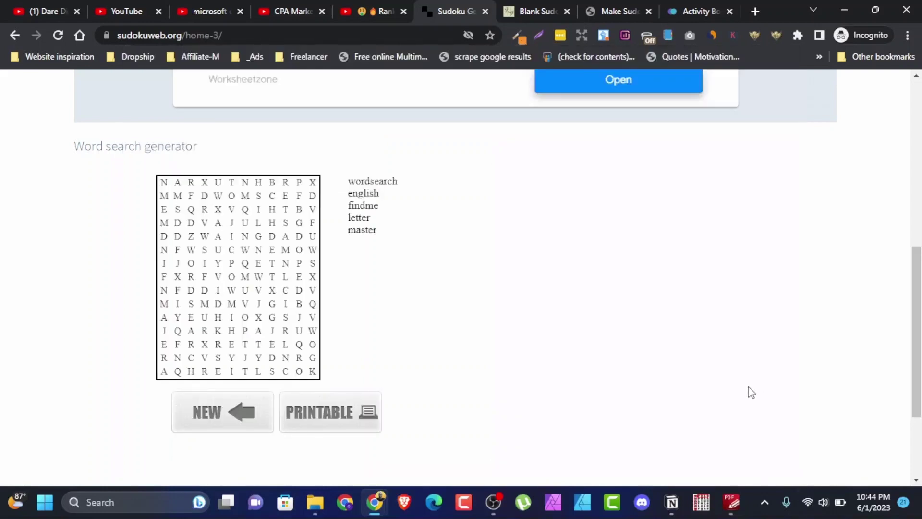